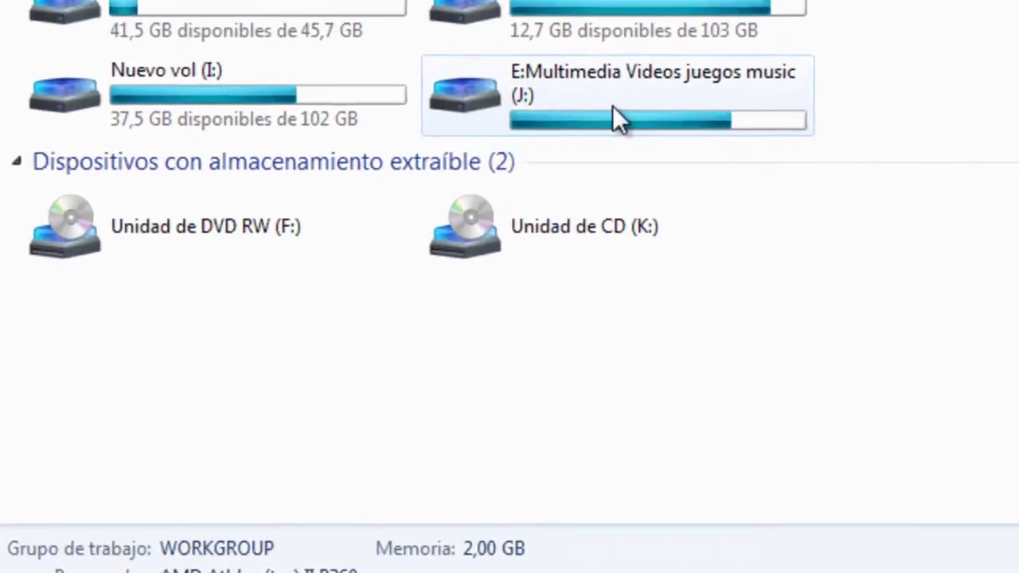
Step: Open the Street Fighter 4 folder on the E:Multimedia Videos juegos music (J:) drive and select the rld-stf4 disc image
{"action": "double_click", "coordinate": [697, 217]}
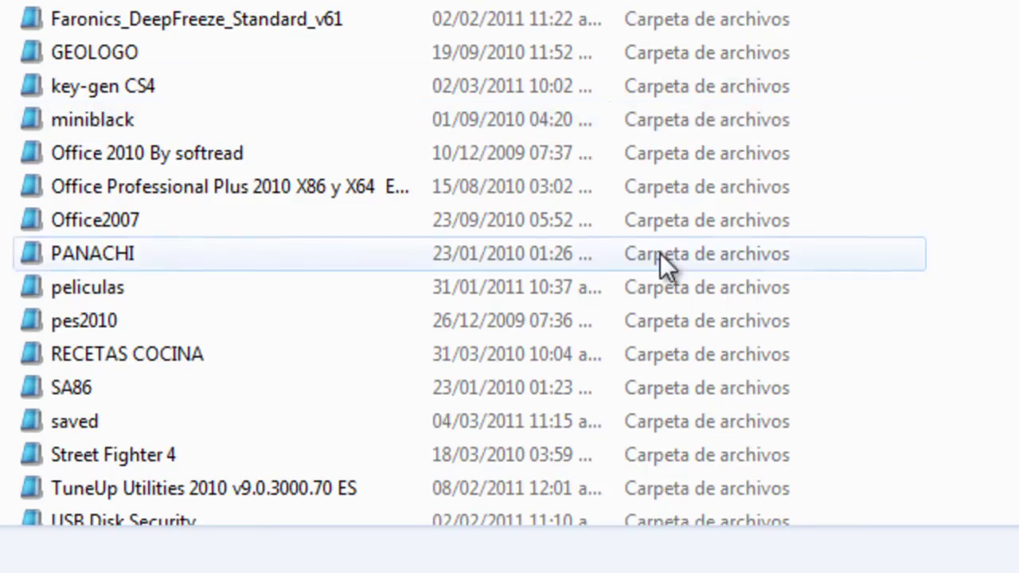
{"action": "double_click", "coordinate": [105, 455]}
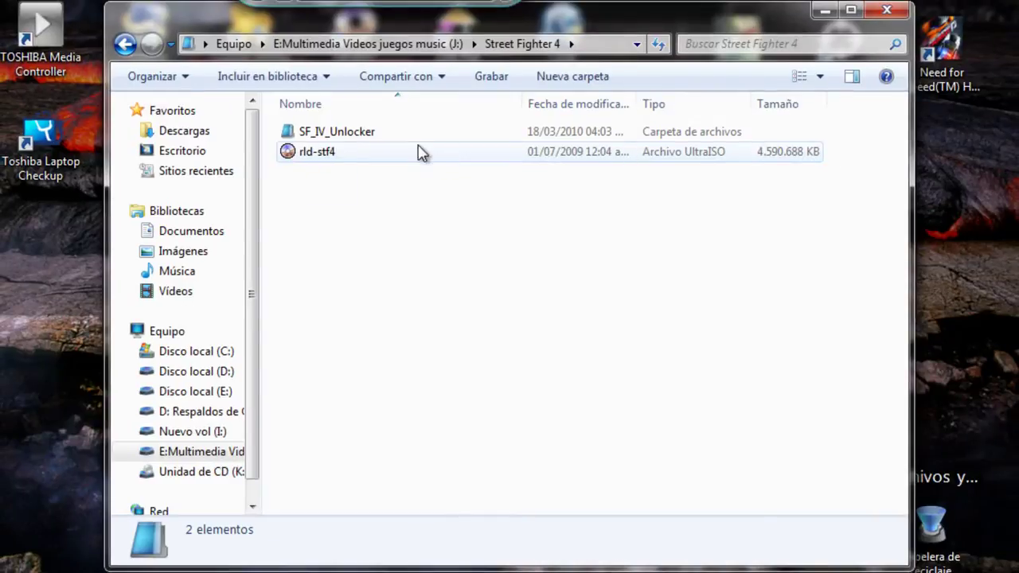
{"action": "left_click", "coordinate": [295, 156]}
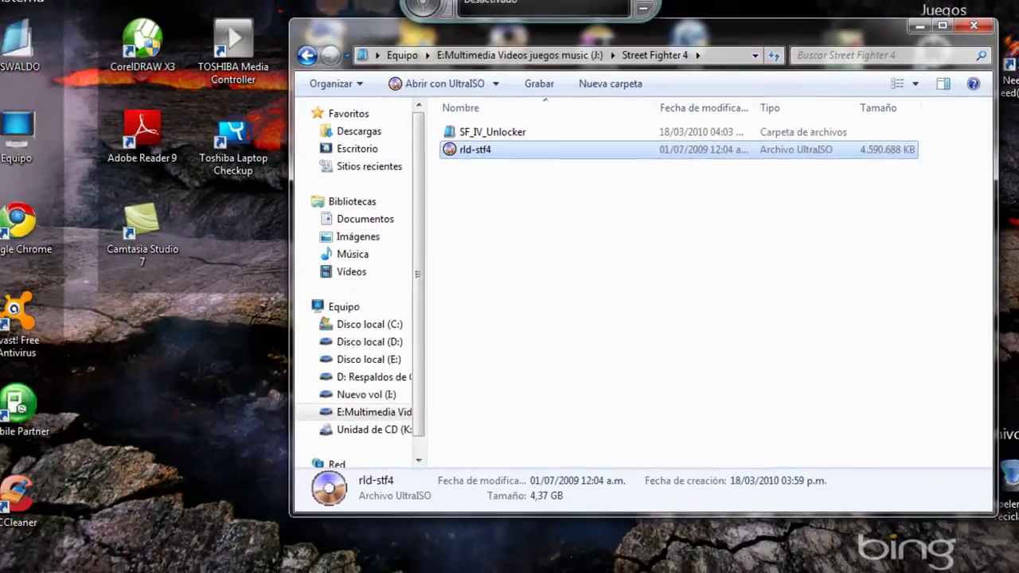
Step: Launch UltraISO from its program group in the list of all installed programs
{"action": "key", "text": "super"}
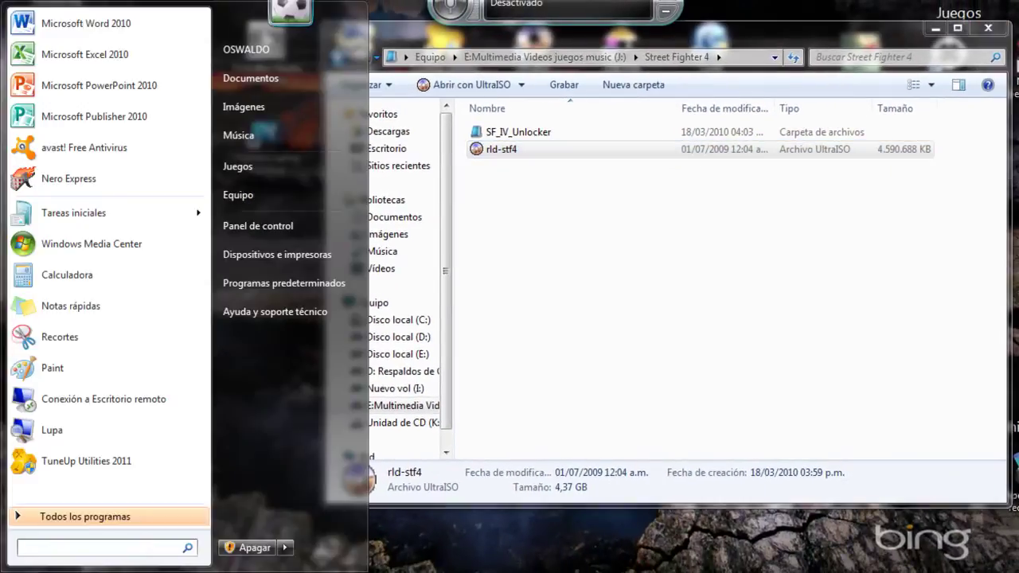
{"action": "left_click", "coordinate": [90, 515]}
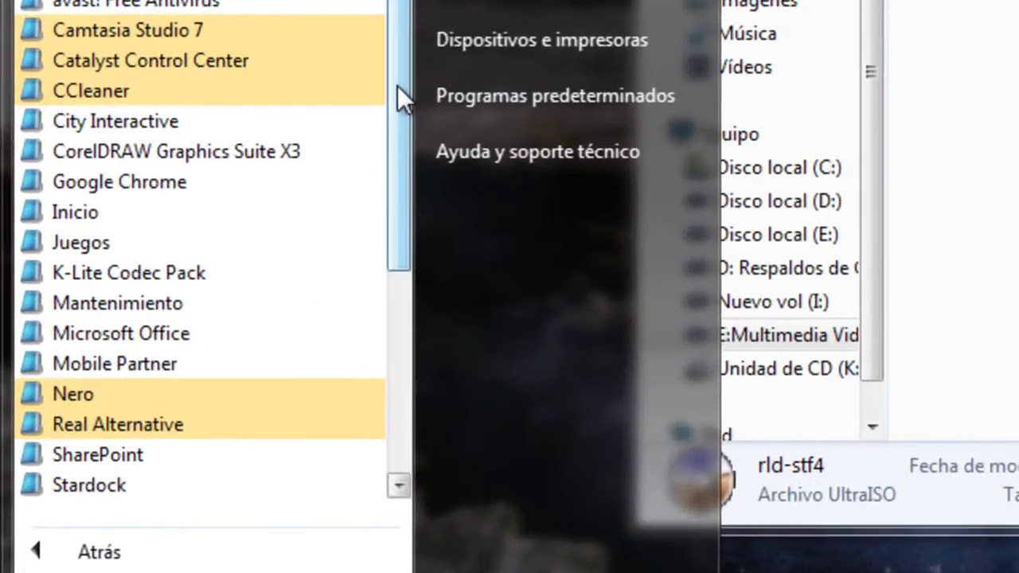
{"action": "left_click_drag", "start_coordinate": [375, 108], "coordinate": [394, 288]}
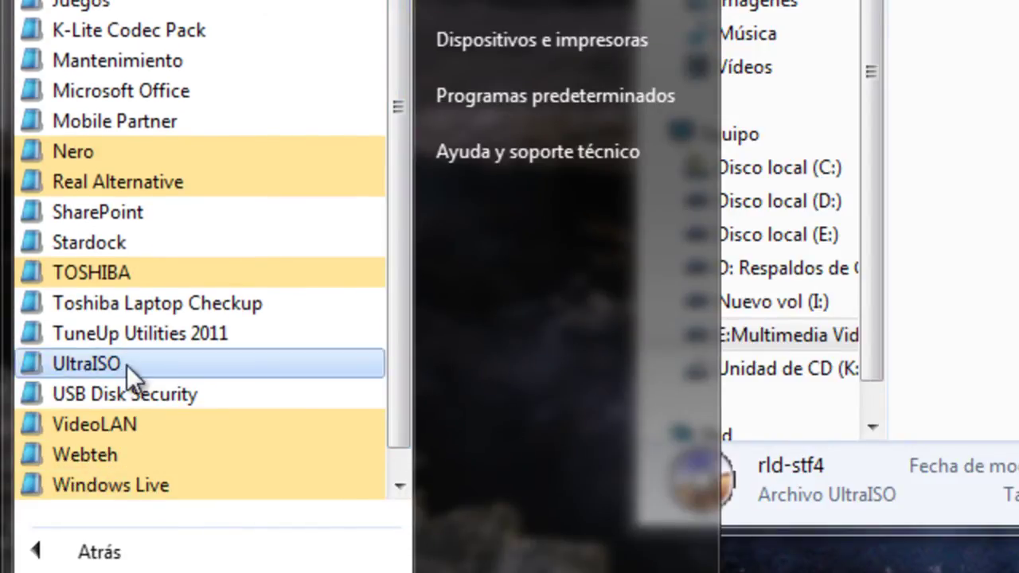
{"action": "left_click", "coordinate": [102, 363]}
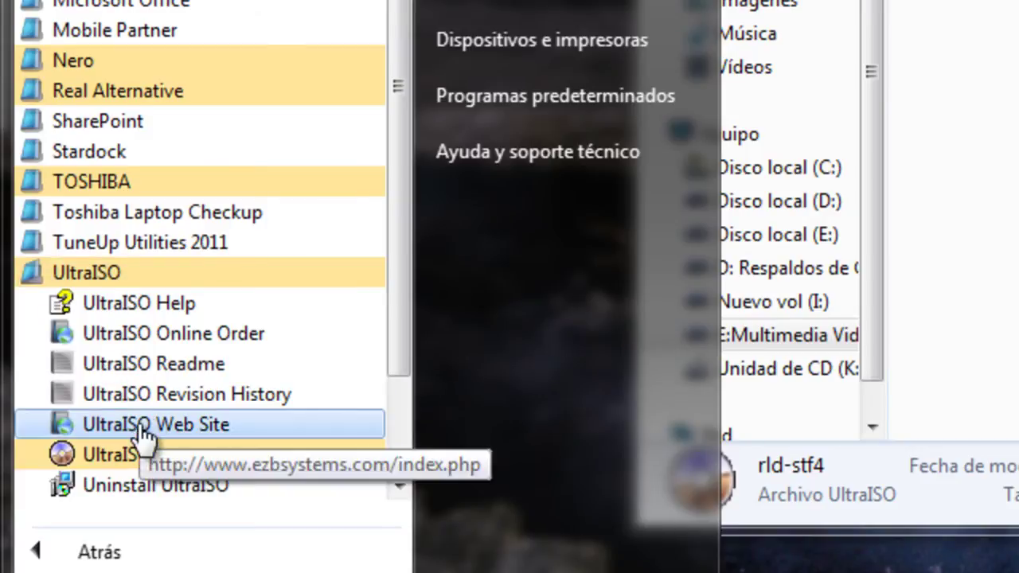
{"action": "left_click", "coordinate": [117, 454]}
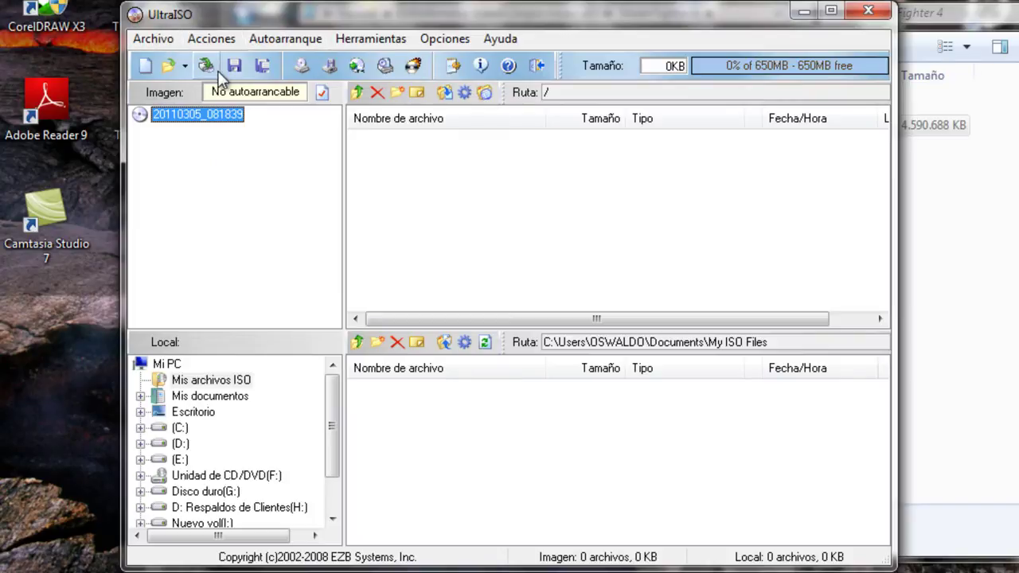
Step: Choose rld-stf4 from the Street Fighter 4 folder on drive J: as the image file for the virtual CD/DVD drive K:
{"action": "left_click", "coordinate": [383, 66]}
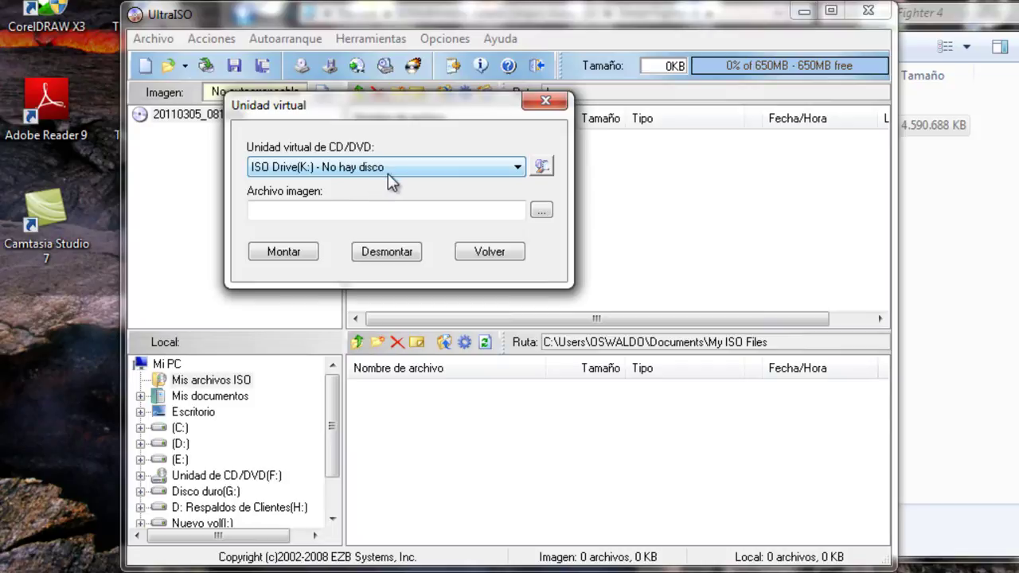
{"action": "left_click", "coordinate": [310, 207]}
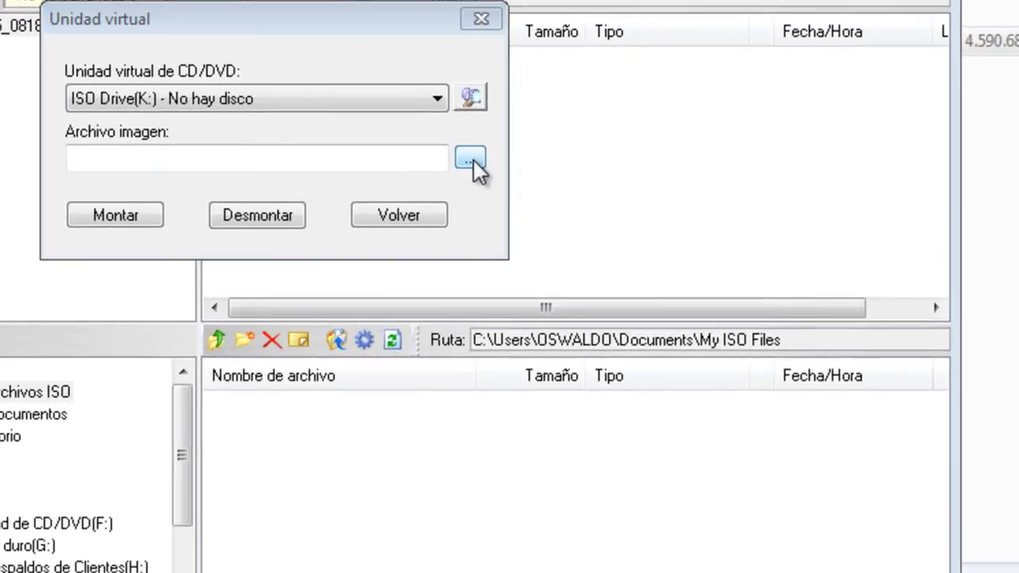
{"action": "left_click", "coordinate": [472, 160]}
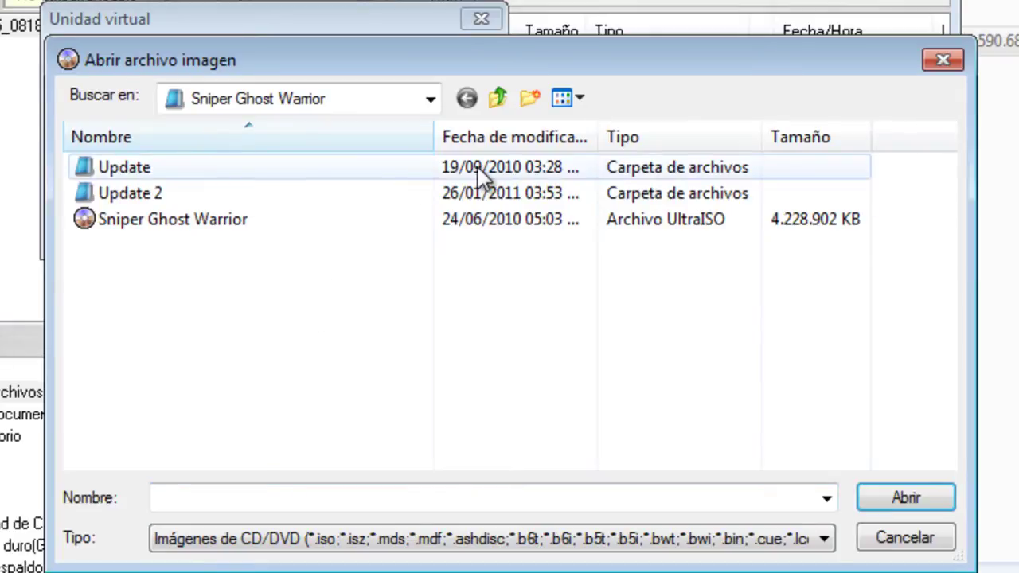
{"action": "left_click", "coordinate": [499, 99]}
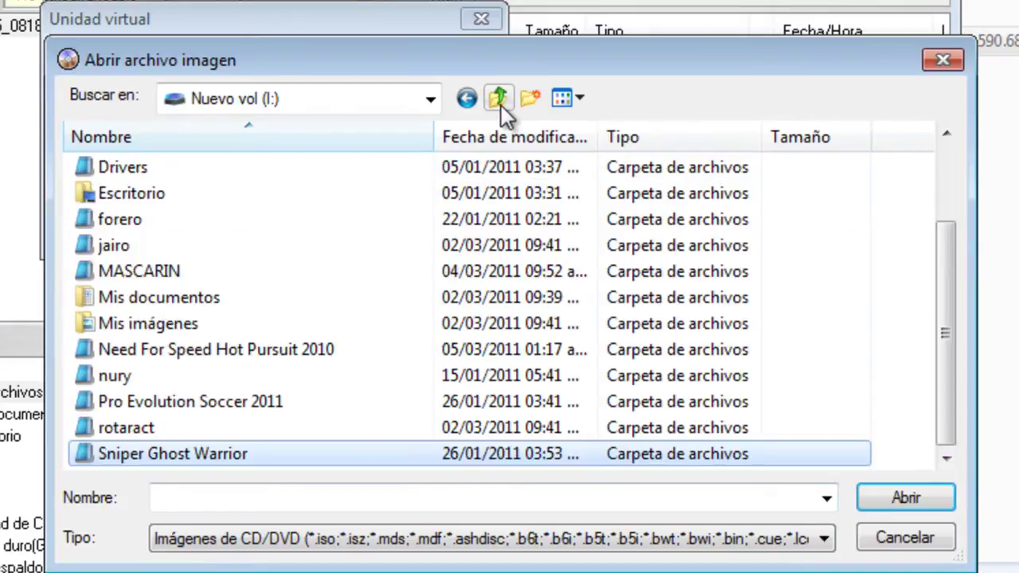
{"action": "left_click", "coordinate": [500, 105]}
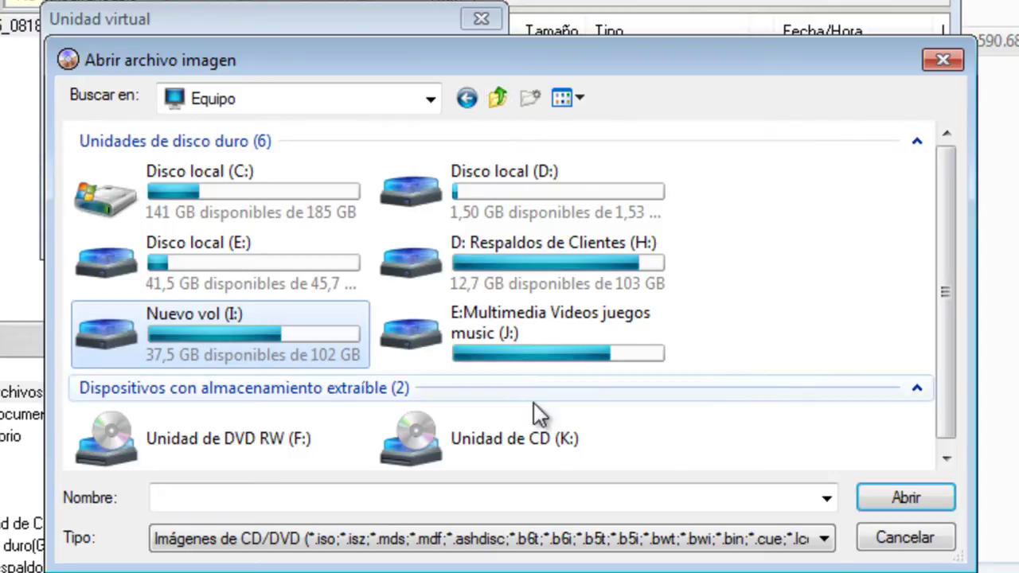
{"action": "double_click", "coordinate": [500, 322]}
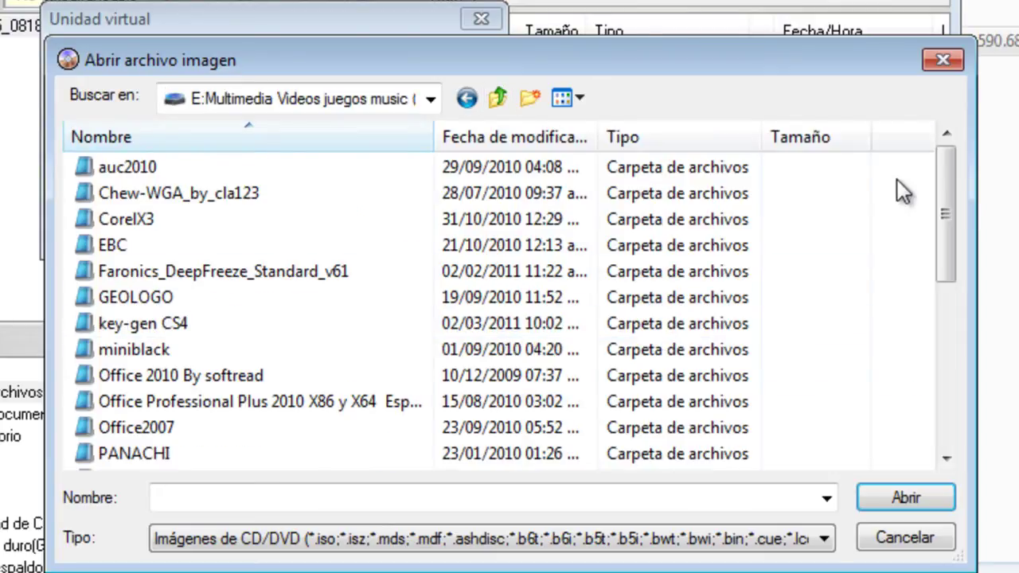
{"action": "left_click_drag", "start_coordinate": [945, 187], "coordinate": [953, 279]}
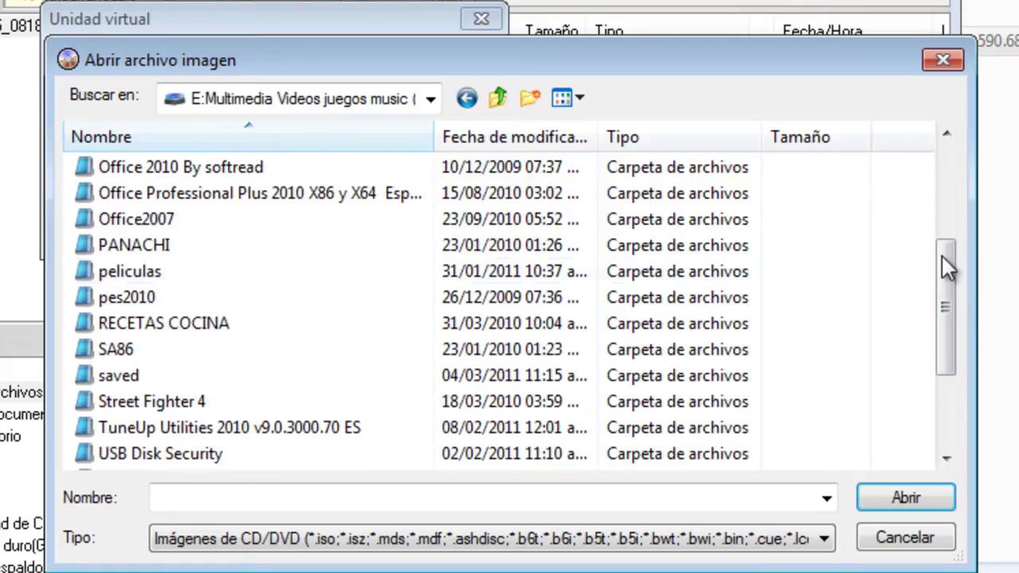
{"action": "double_click", "coordinate": [162, 402]}
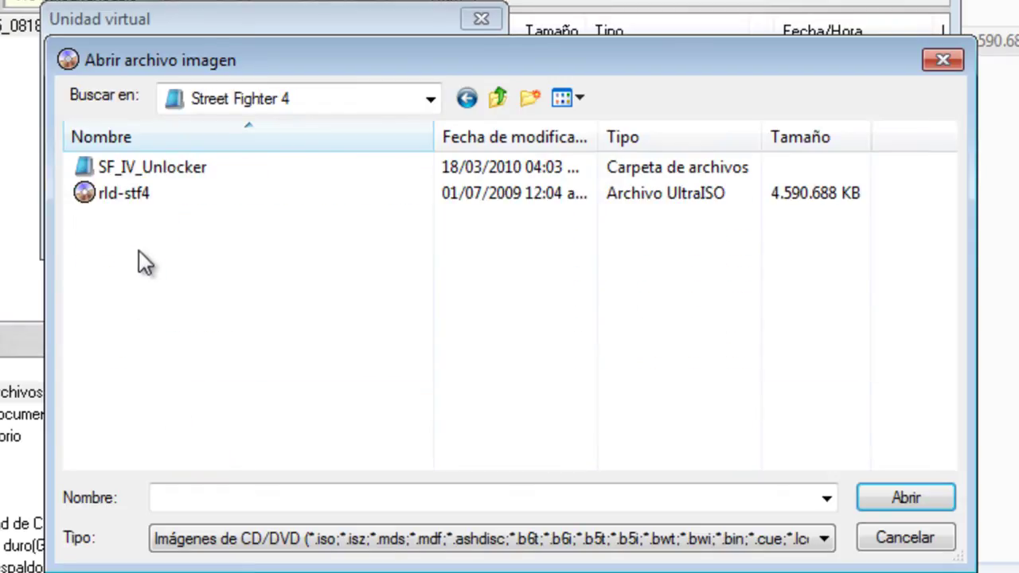
{"action": "left_click", "coordinate": [124, 192]}
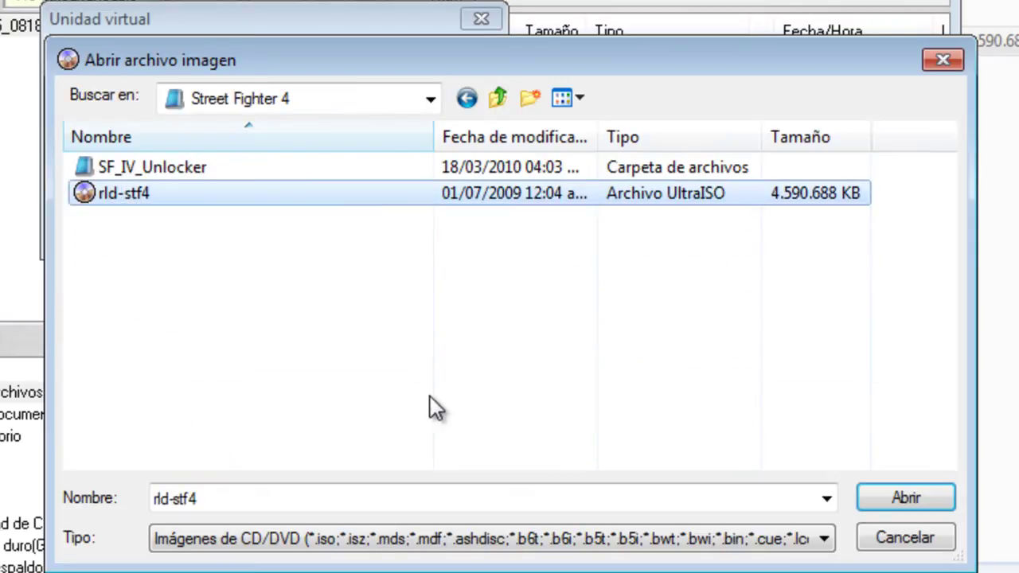
{"action": "left_click", "coordinate": [905, 492]}
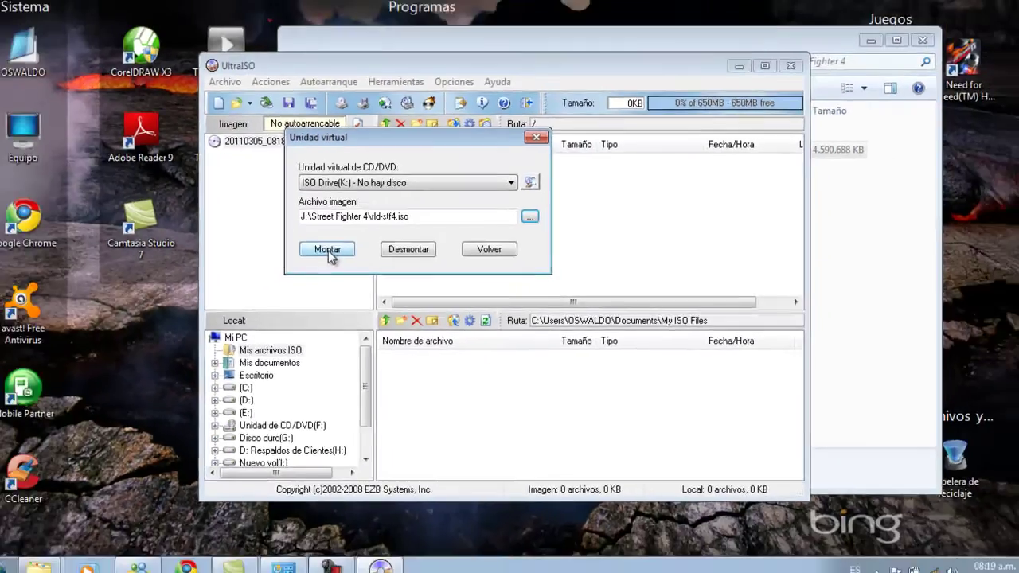
Step: Mount the selected image on ISO Drive (K:) and open the virtual disc's contents in a maximized window
{"action": "left_click", "coordinate": [137, 225]}
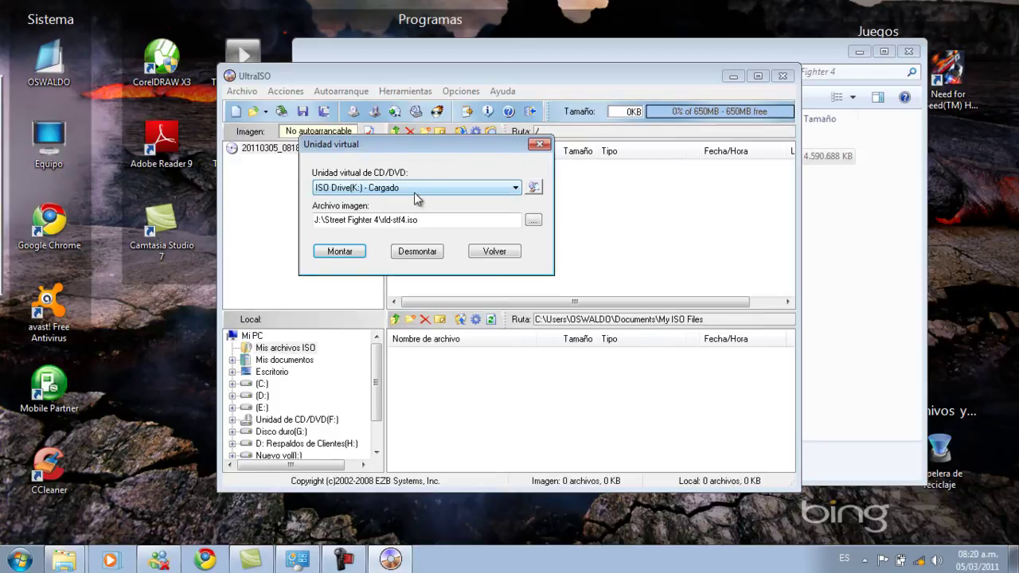
{"action": "left_click", "coordinate": [461, 216]}
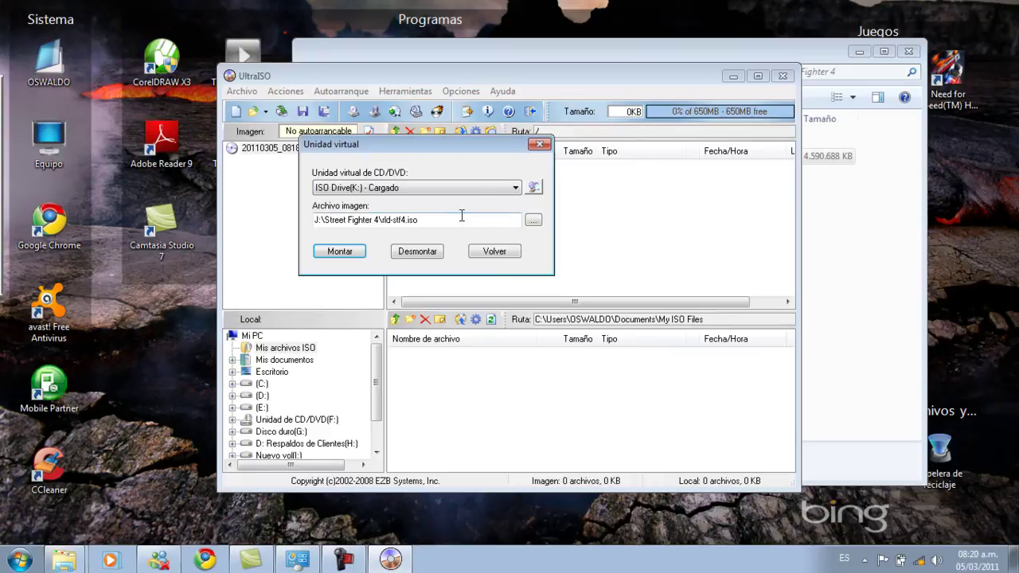
{"action": "left_click", "coordinate": [534, 188]}
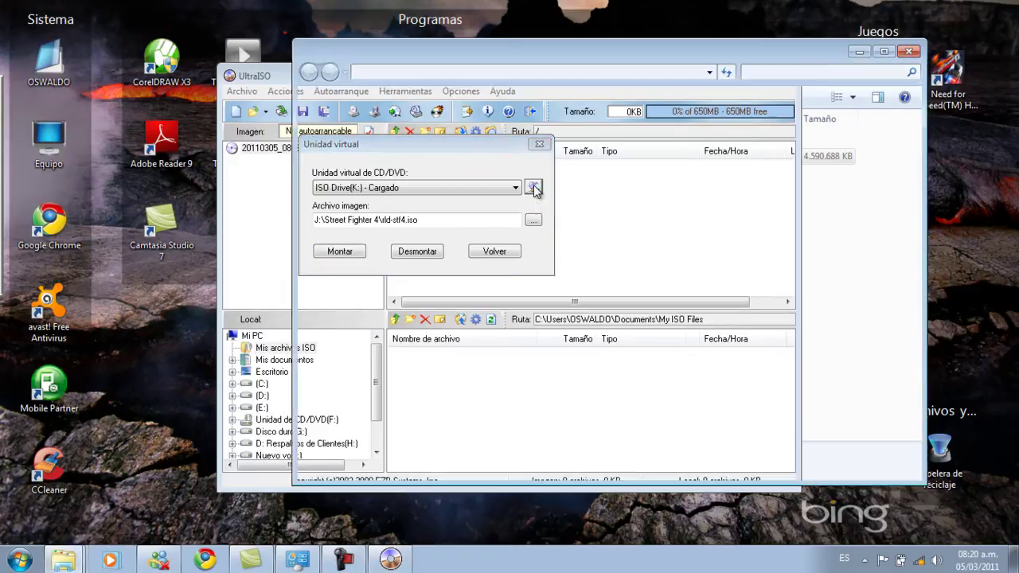
{"action": "left_click", "coordinate": [885, 51]}
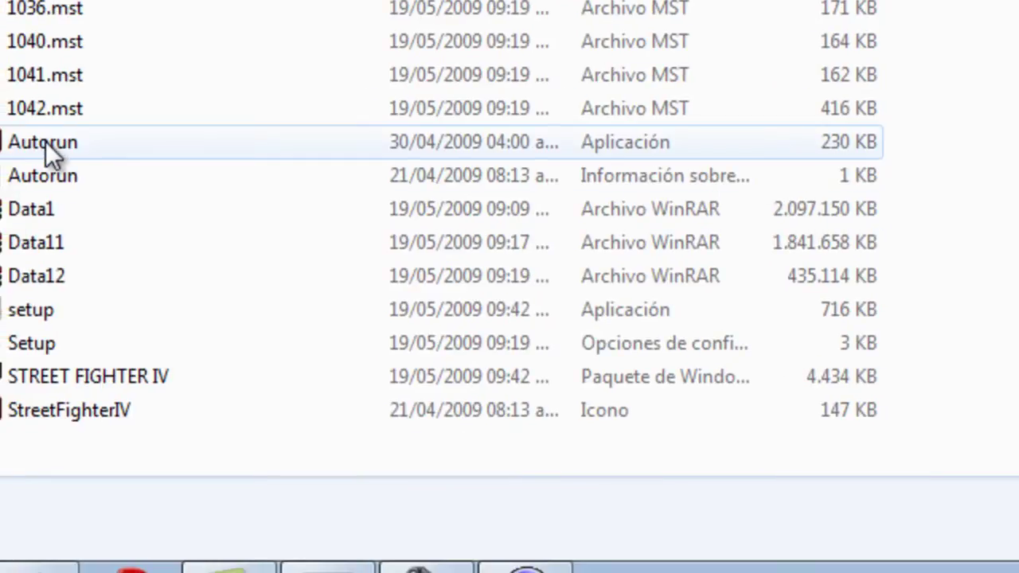
Step: Start the Street Fighter IV installer from the Autorun application in Español (España, tradicional) and accept the license agreement
{"action": "left_click", "coordinate": [45, 143]}
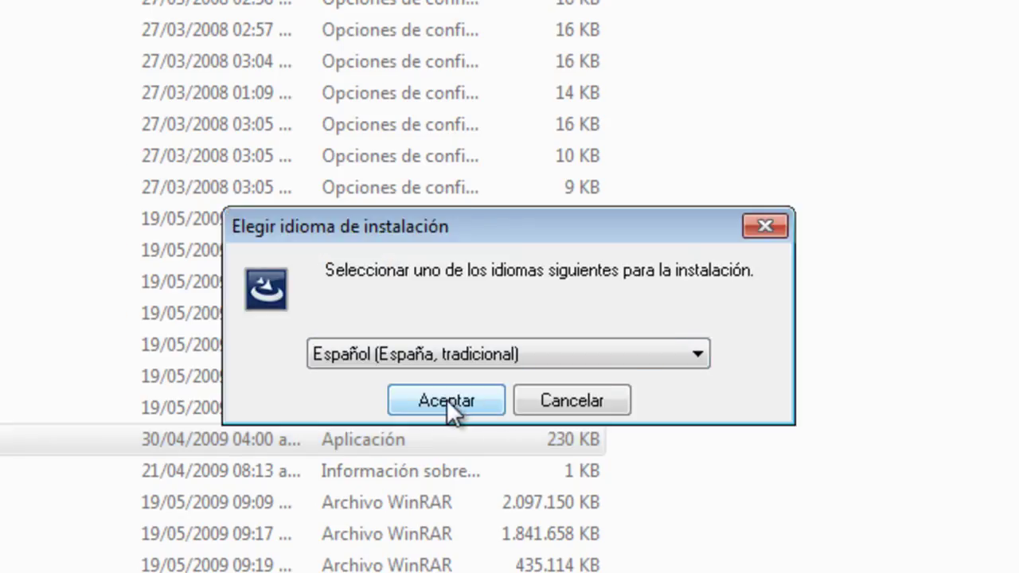
{"action": "left_click", "coordinate": [459, 397]}
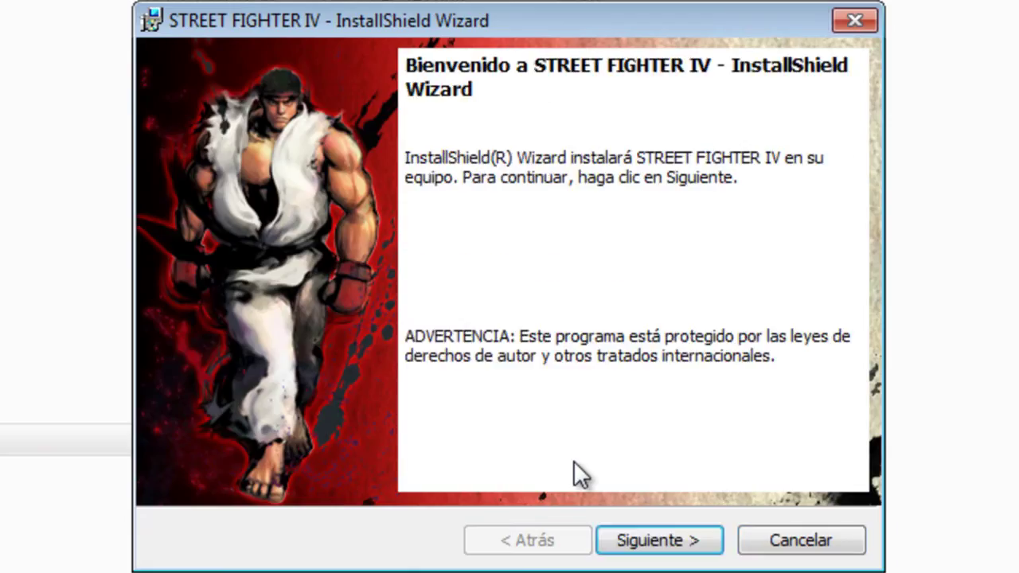
{"action": "left_click", "coordinate": [666, 544]}
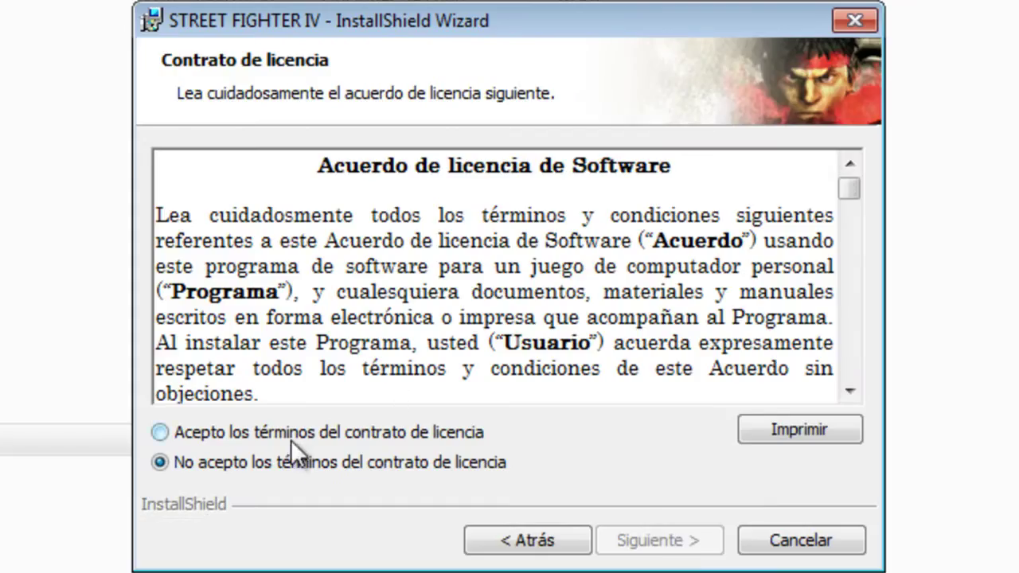
{"action": "left_click", "coordinate": [316, 431]}
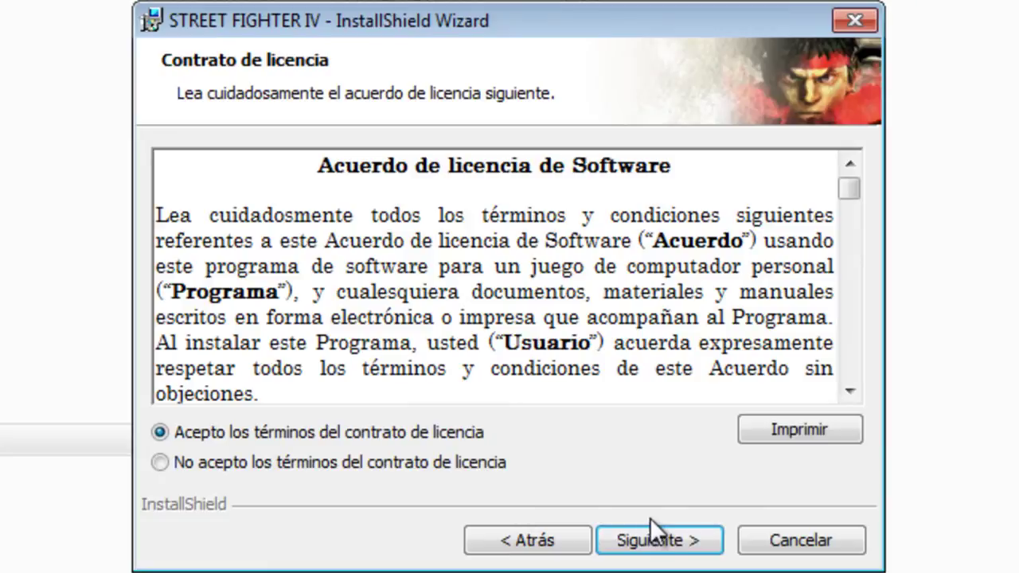
{"action": "left_click", "coordinate": [669, 546]}
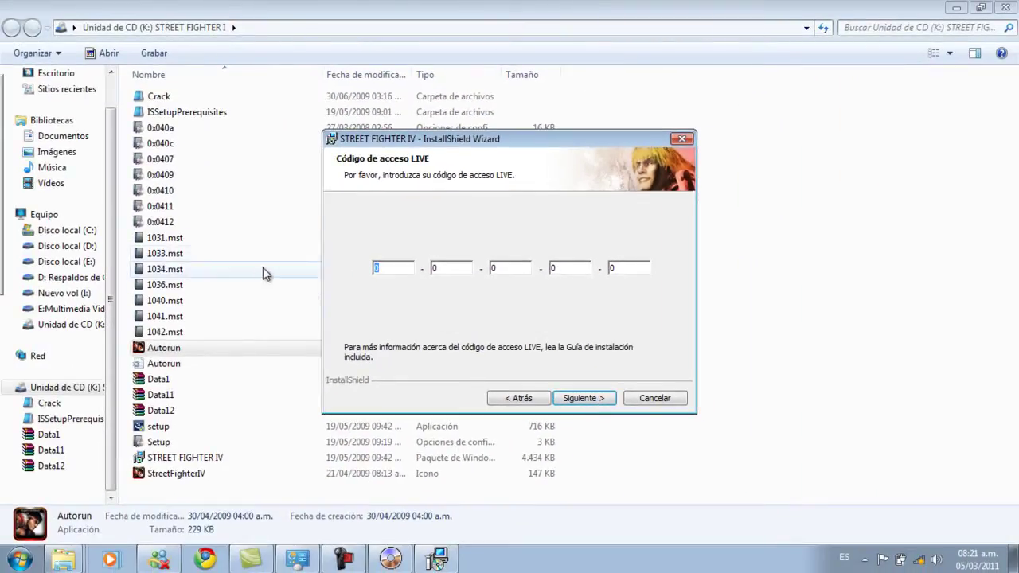
Step: Look inside the Crack folder on the mounted disc and return to the disc's root folder
{"action": "left_click", "coordinate": [218, 274]}
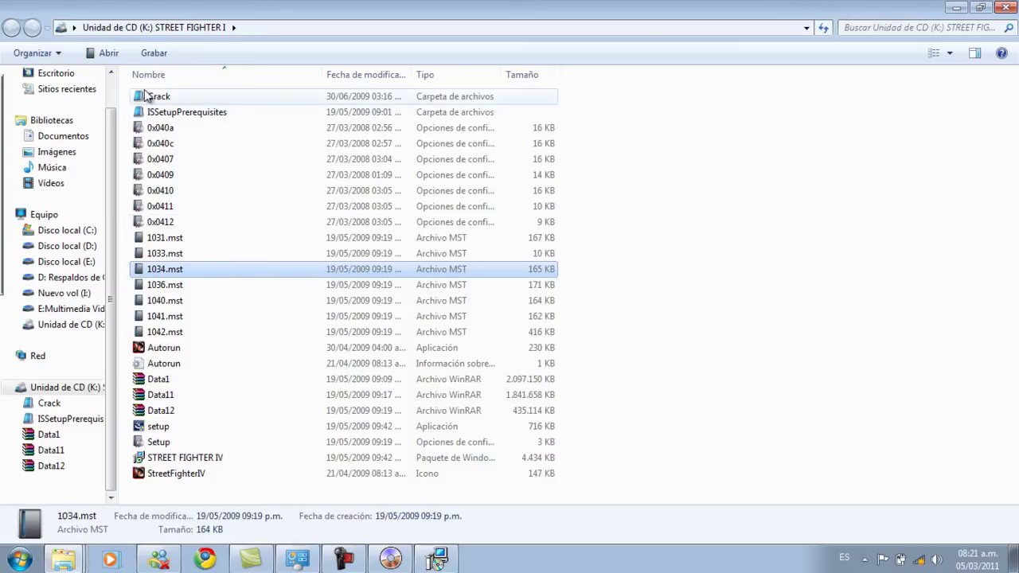
{"action": "double_click", "coordinate": [171, 96]}
{"action": "key", "text": "BackSpace"}
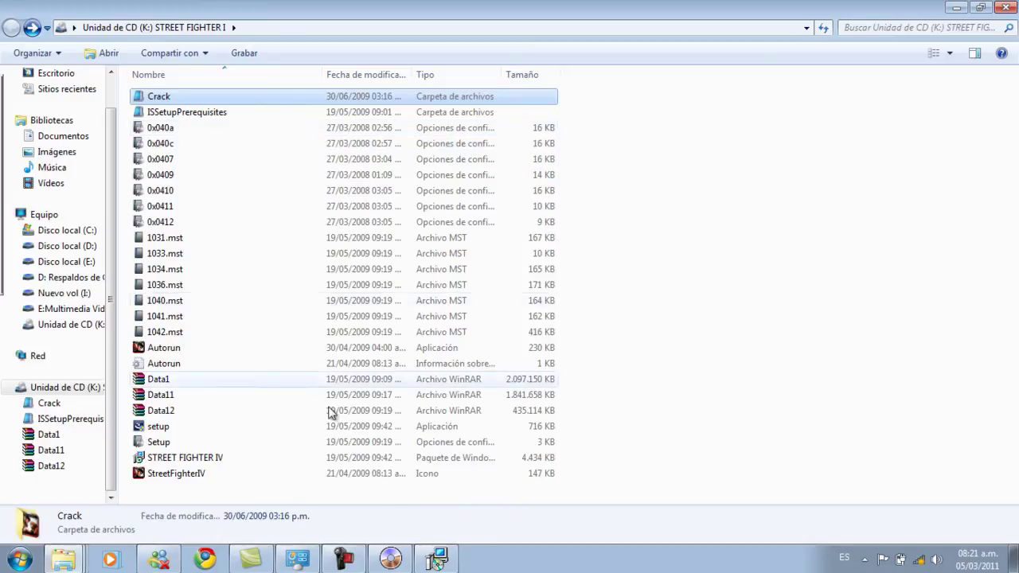
Step: Skip the LIVE access code in the installer and install the game to C:\Program Files (x86)\CAPCOM\STREETFIGHTERIV\
{"action": "left_click", "coordinate": [438, 560]}
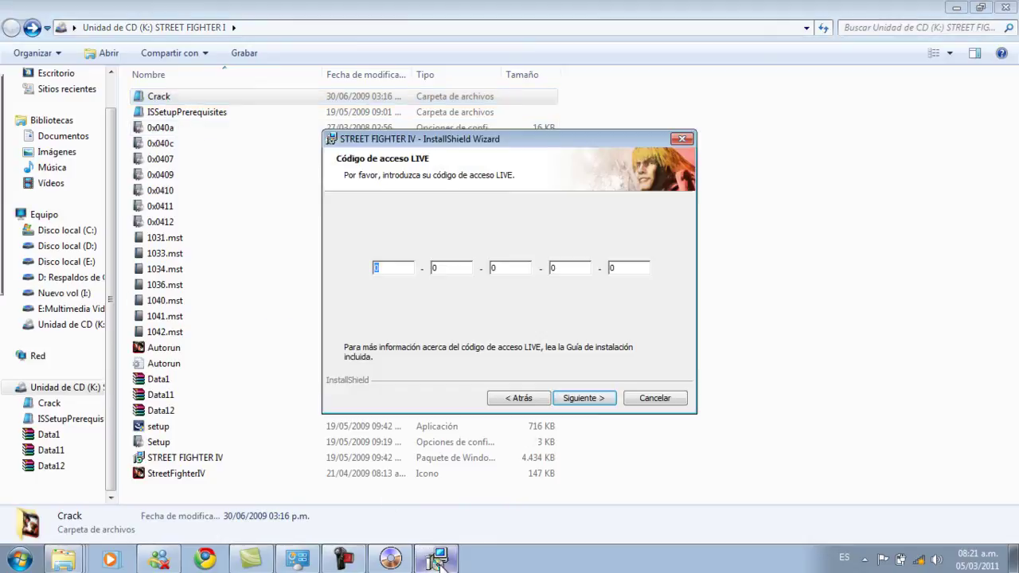
{"action": "left_click", "coordinate": [586, 401]}
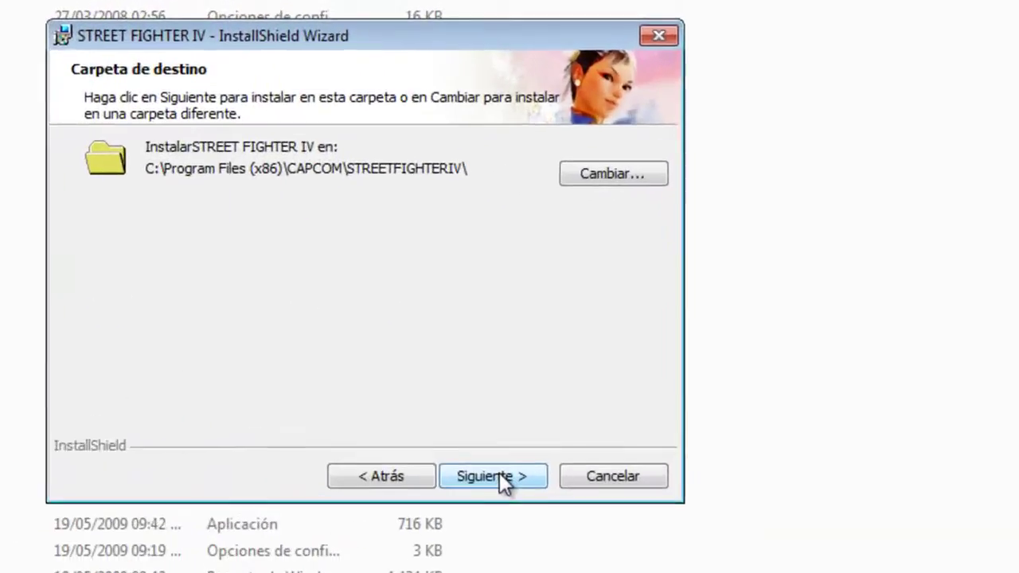
{"action": "left_click", "coordinate": [589, 400]}
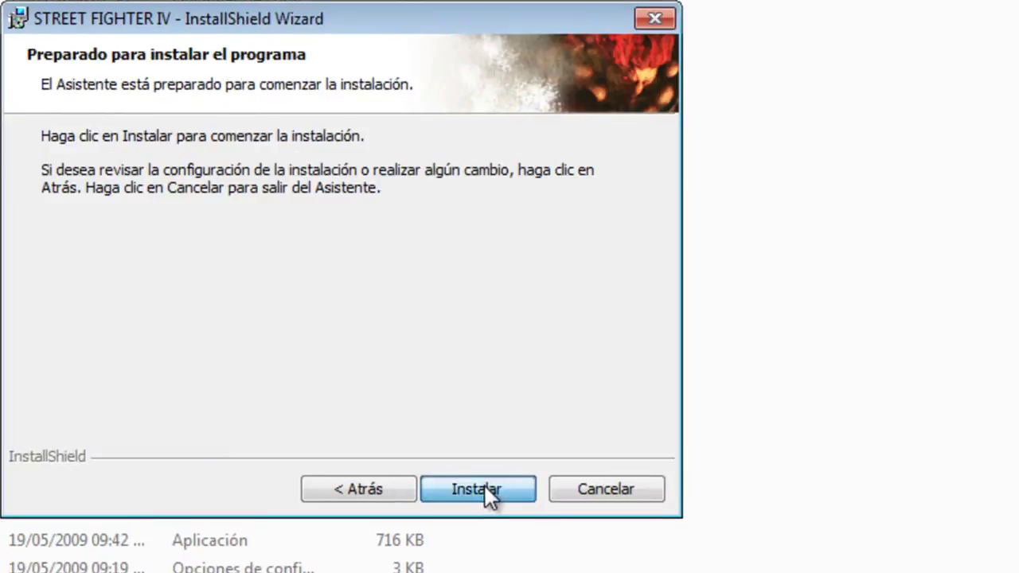
{"action": "left_click", "coordinate": [485, 487]}
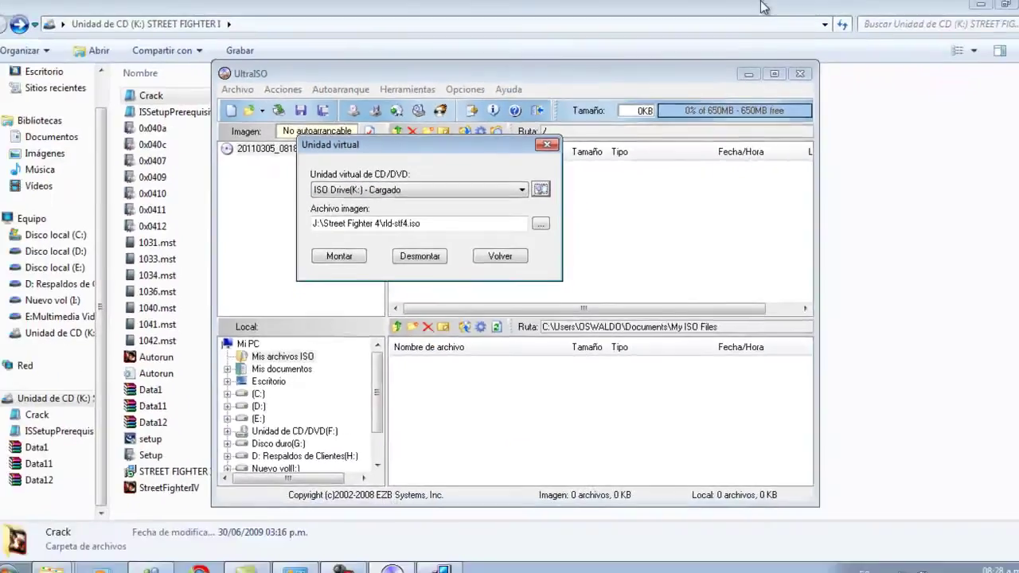
Step: Bring the mounted disc's folder window to the front and minimize it
{"action": "left_click", "coordinate": [744, 5]}
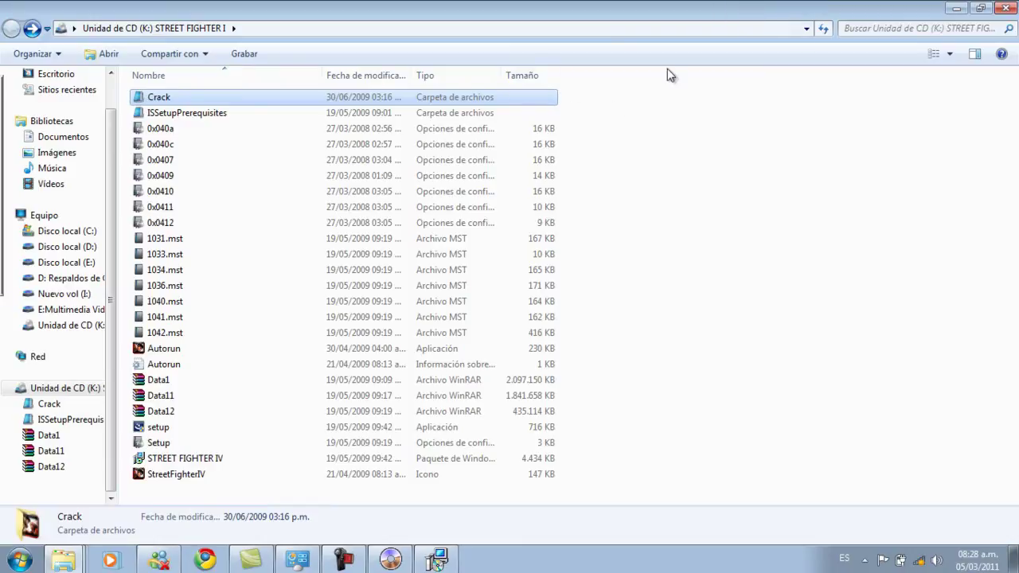
{"action": "left_click", "coordinate": [959, 8]}
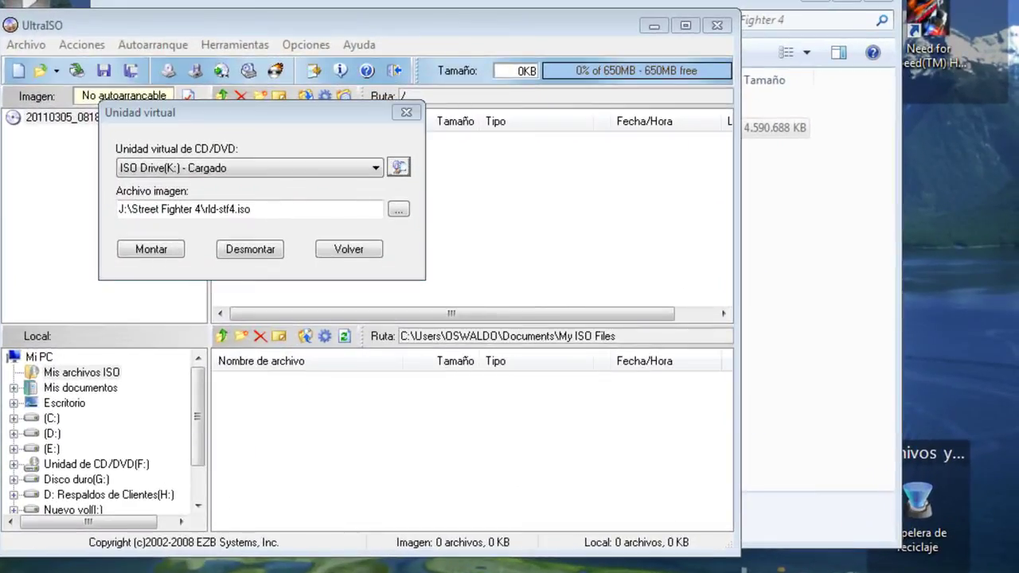
Step: Look at the drives listed in a new Equipo window, including the DVD drive (F:) and the mounted disc (K:)
{"action": "key", "text": "super+e"}
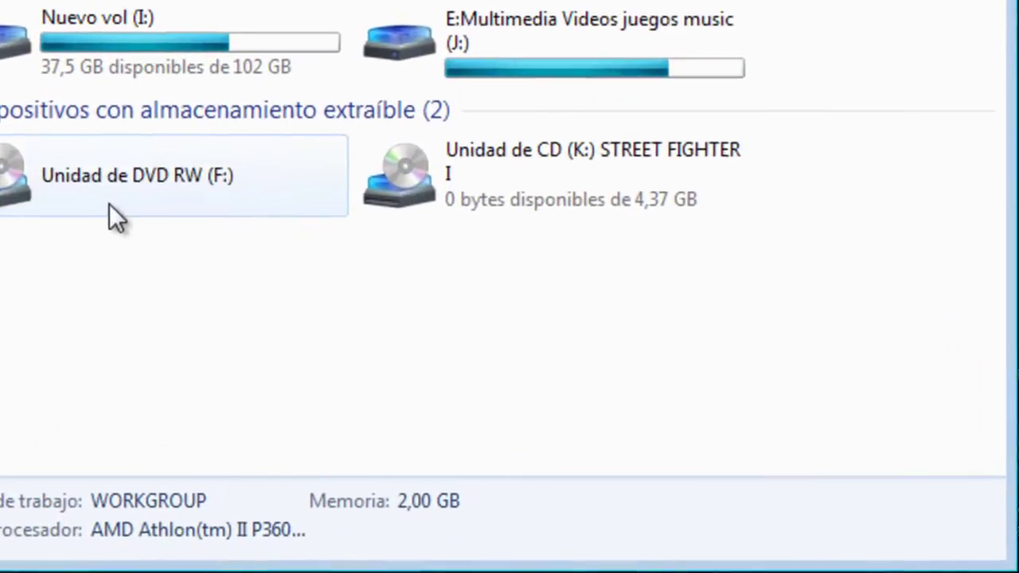
{"action": "left_click", "coordinate": [414, 345]}
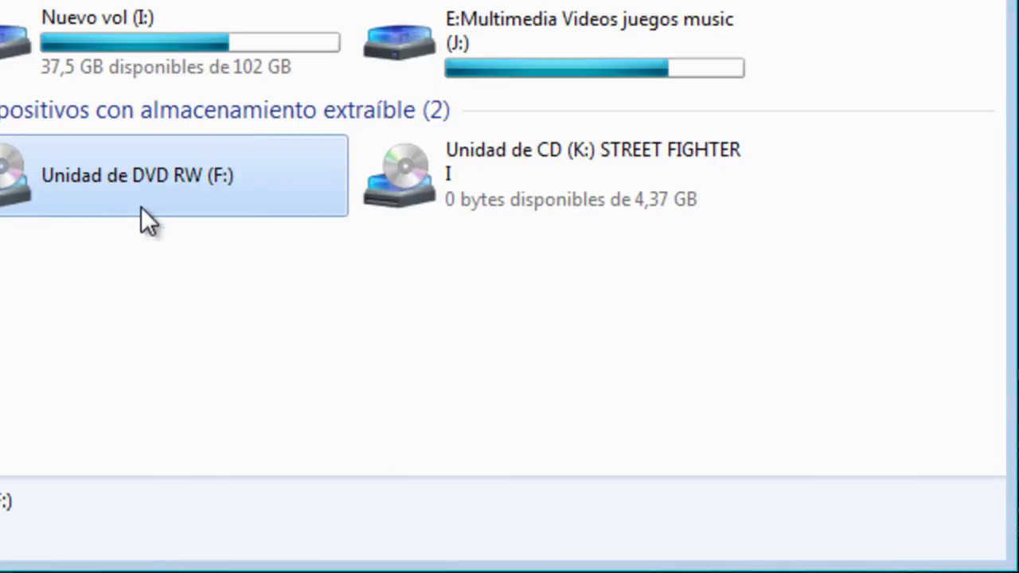
{"action": "left_click", "coordinate": [550, 167]}
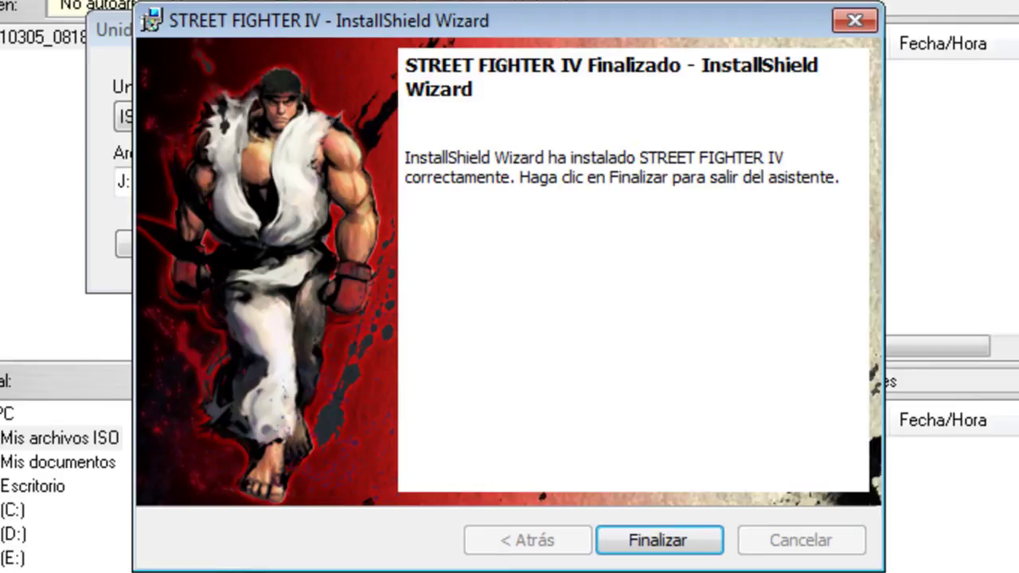
Step: Finish the Street Fighter IV installation wizard and cancel the game's missing-disc dialog
{"action": "left_click", "coordinate": [673, 538]}
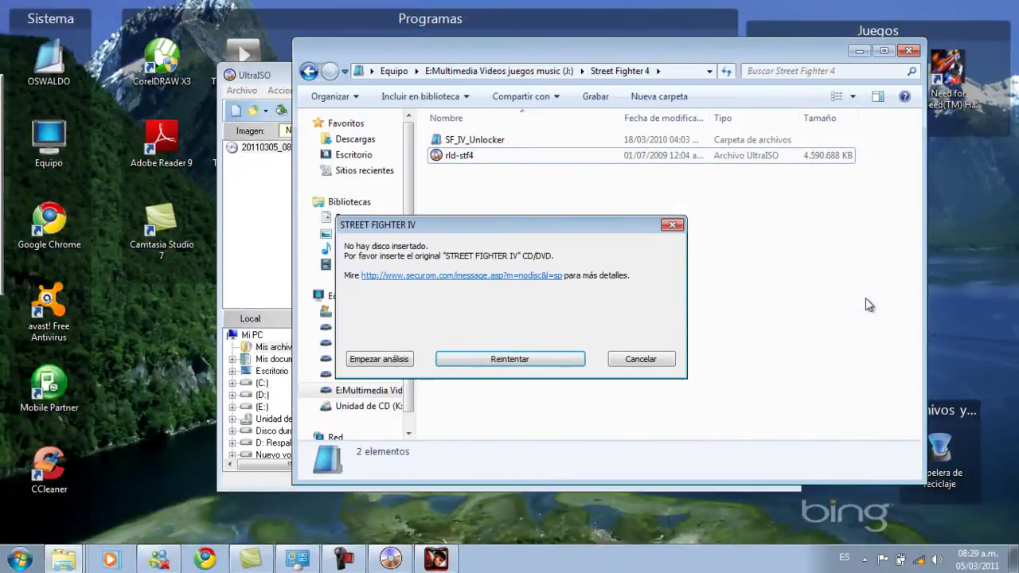
{"action": "left_click", "coordinate": [642, 360]}
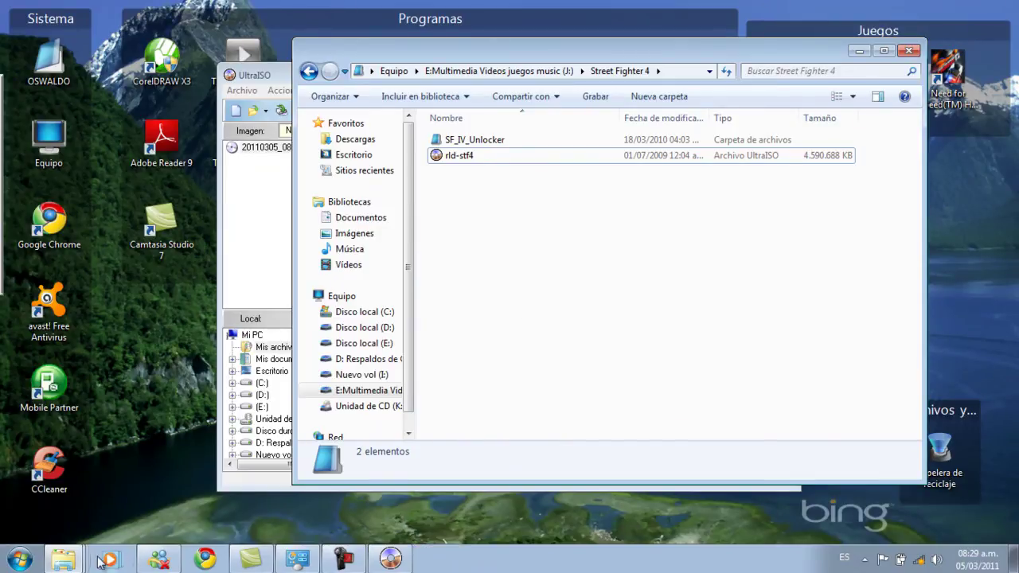
Step: Bring the mounted disc's folder window (K:) to the front and open its Crack folder
{"action": "left_click", "coordinate": [71, 560]}
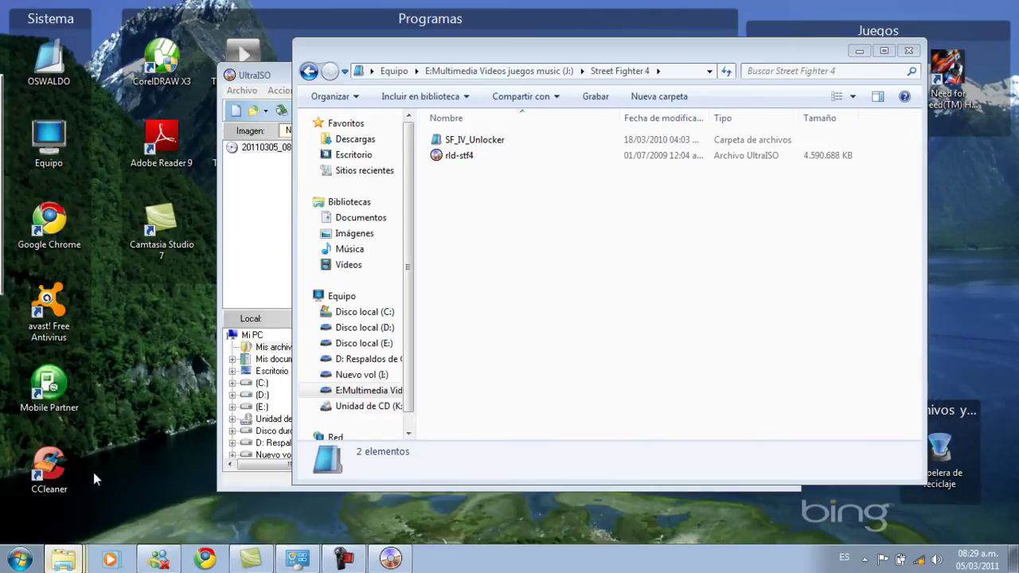
{"action": "key", "text": "super+Up"}
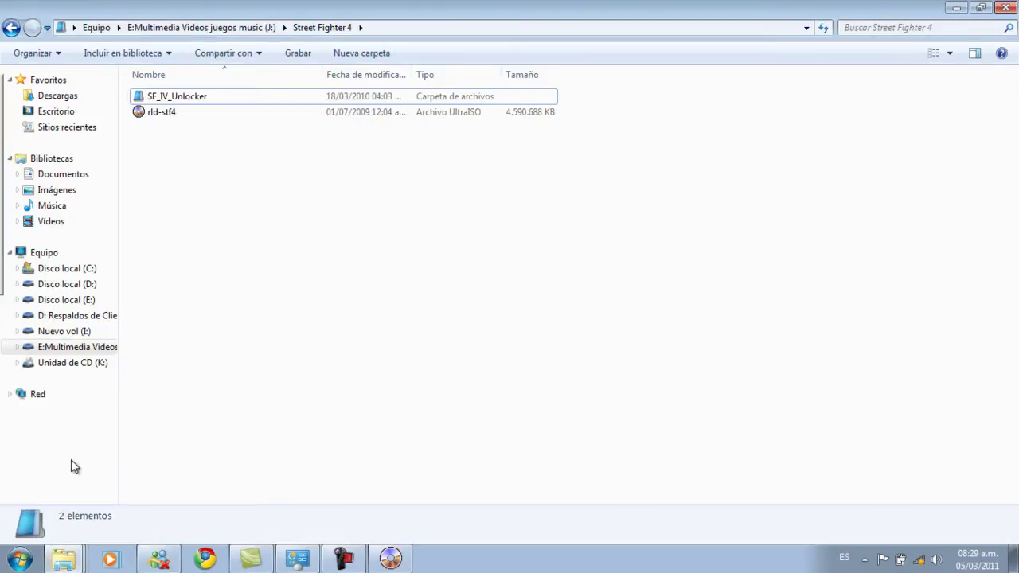
{"action": "left_click", "coordinate": [62, 560]}
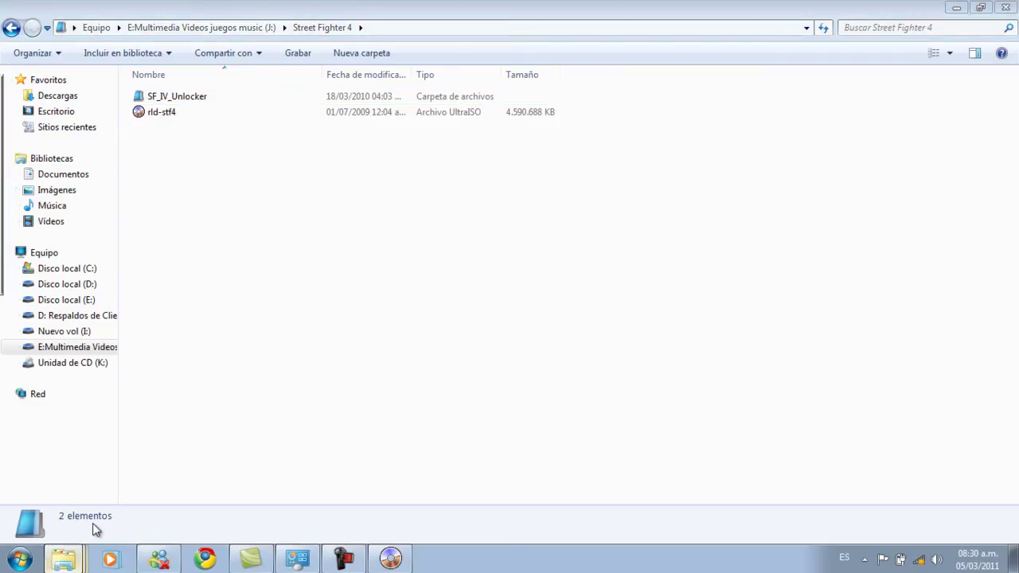
{"action": "left_click", "coordinate": [116, 508]}
{"action": "key", "text": "BackSpace"}
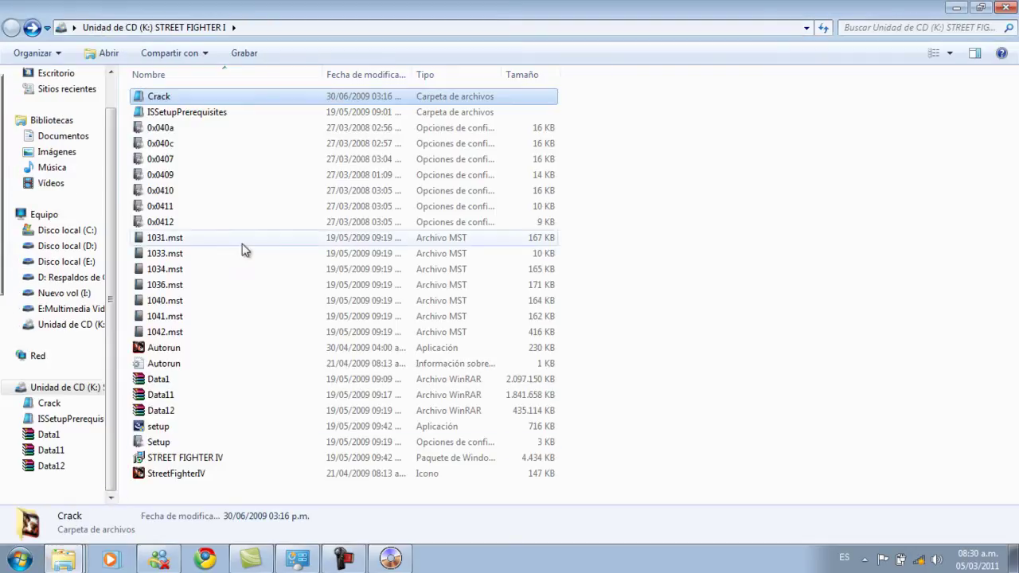
{"action": "double_click", "coordinate": [158, 98]}
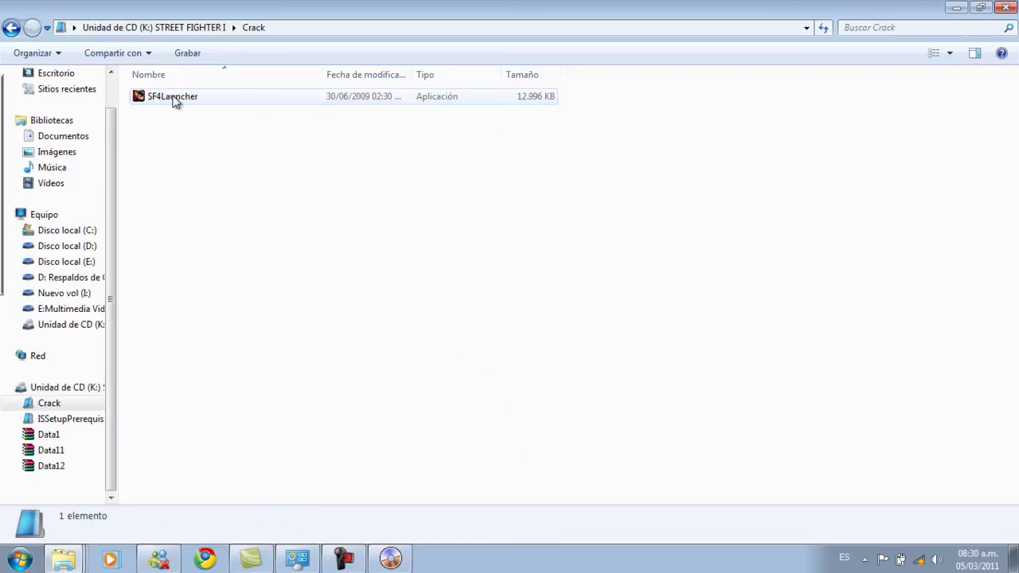
Step: Run SF4Launcher from the disc's Crack folder and close the launcher window without starting the game
{"action": "double_click", "coordinate": [174, 98]}
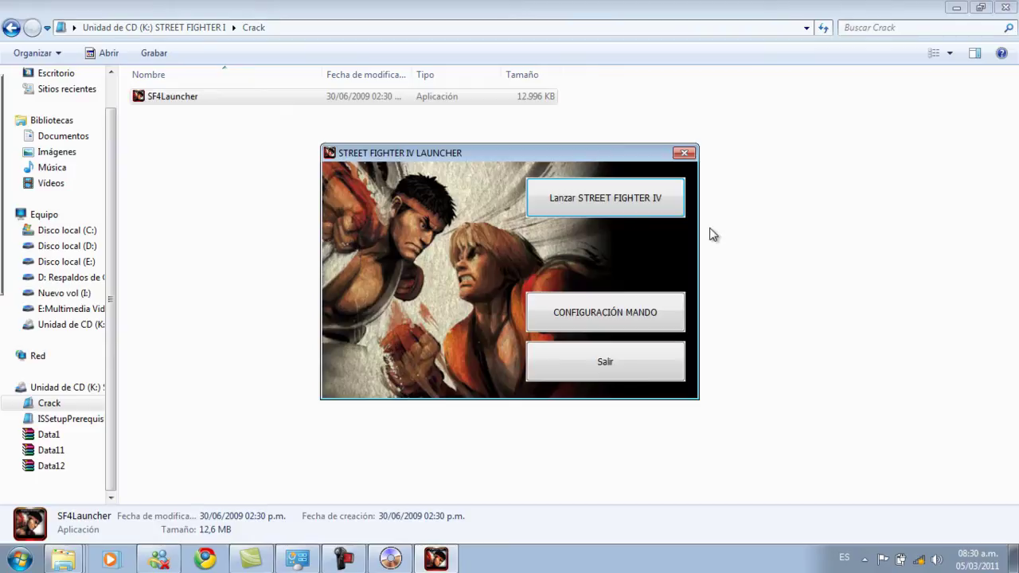
{"action": "left_click", "coordinate": [689, 155]}
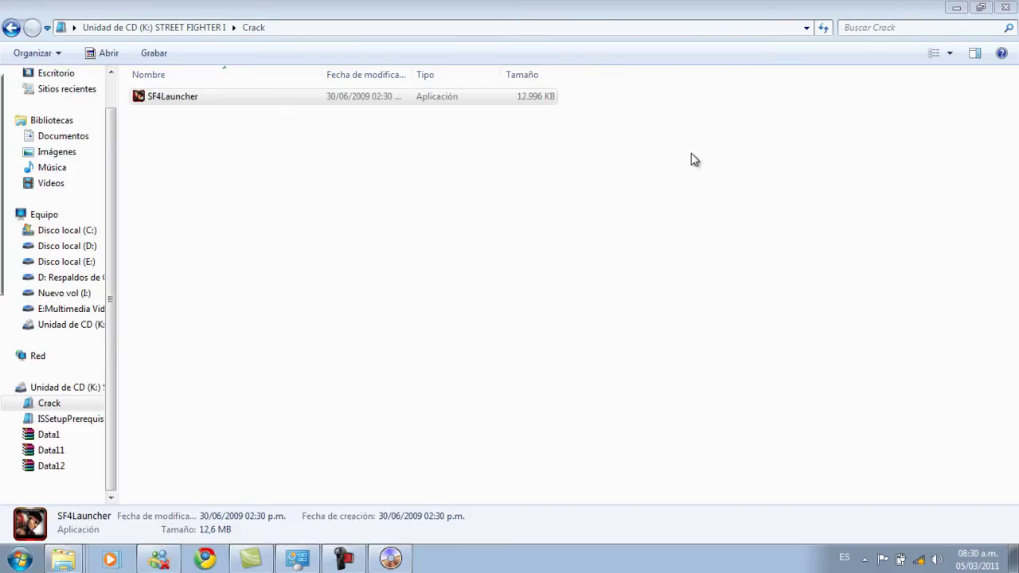
Step: Copy SF4Launcher from the disc's Crack folder to the clipboard, declining the TuneUp Shredder deletion of the file
{"action": "double_click", "coordinate": [163, 95]}
{"action": "right_click", "coordinate": [164, 97]}
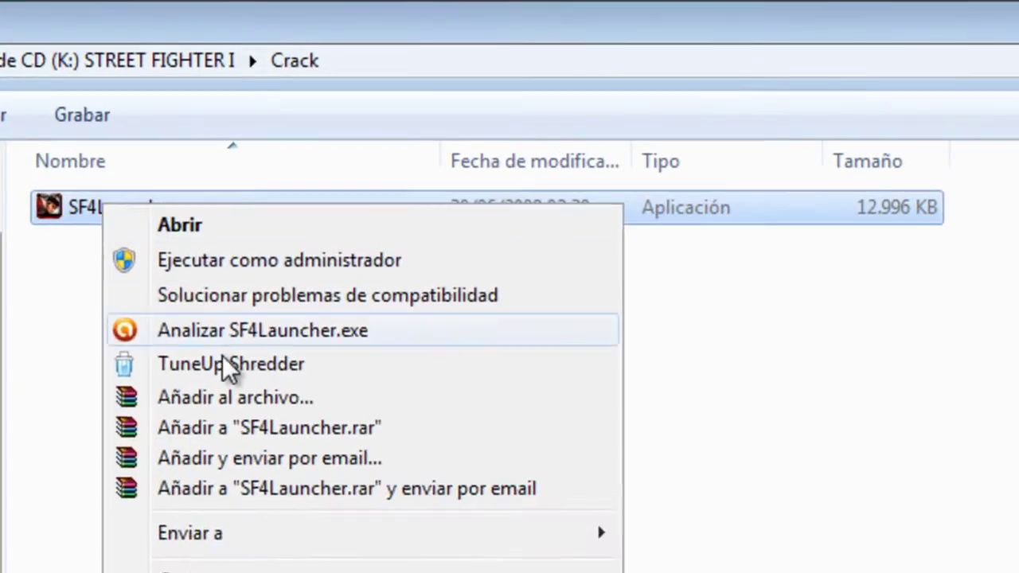
{"action": "left_click", "coordinate": [176, 124]}
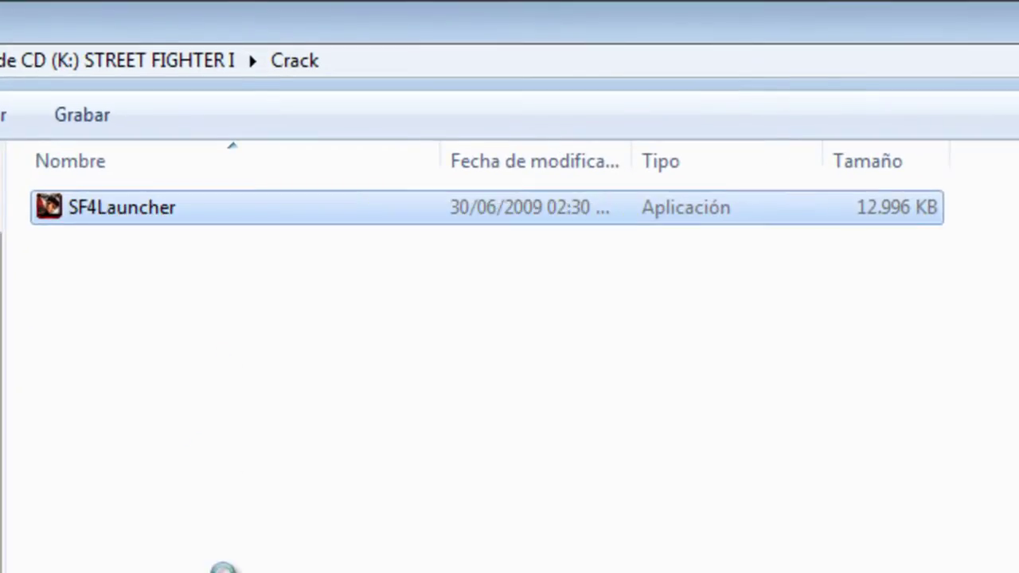
{"action": "right_click", "coordinate": [136, 205]}
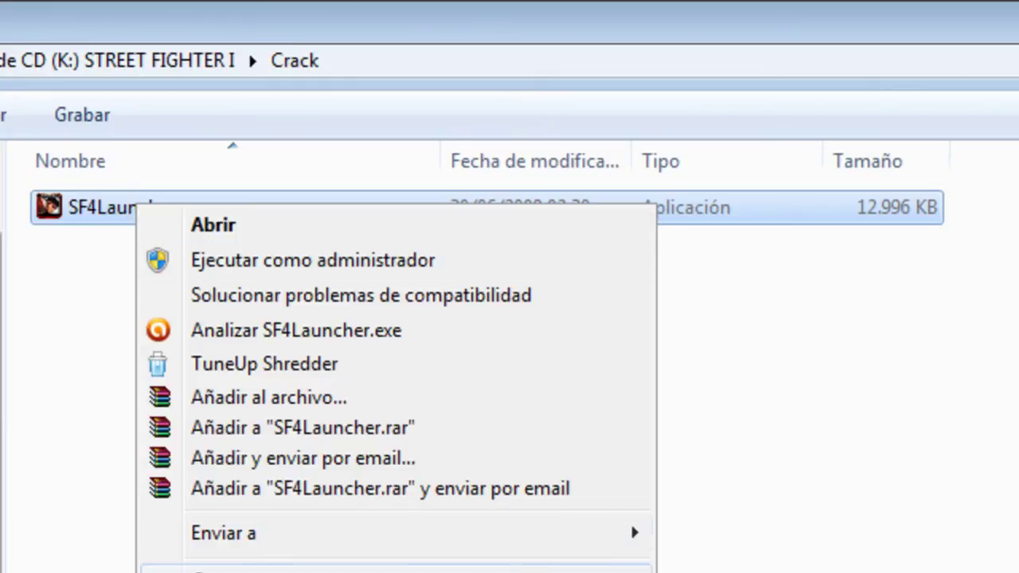
{"action": "left_click", "coordinate": [264, 364]}
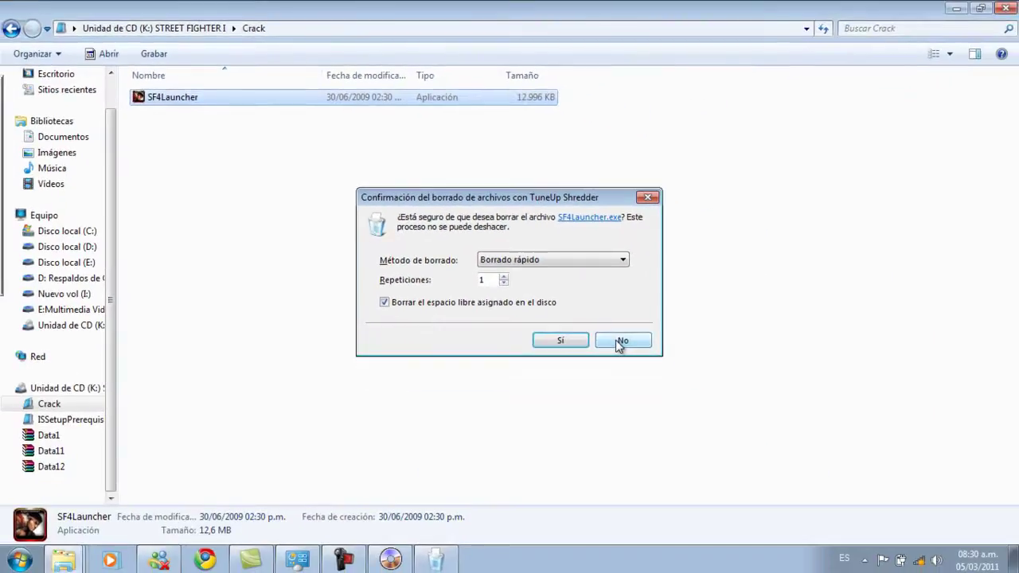
{"action": "left_click", "coordinate": [1018, 572]}
{"action": "left_click", "coordinate": [325, 246]}
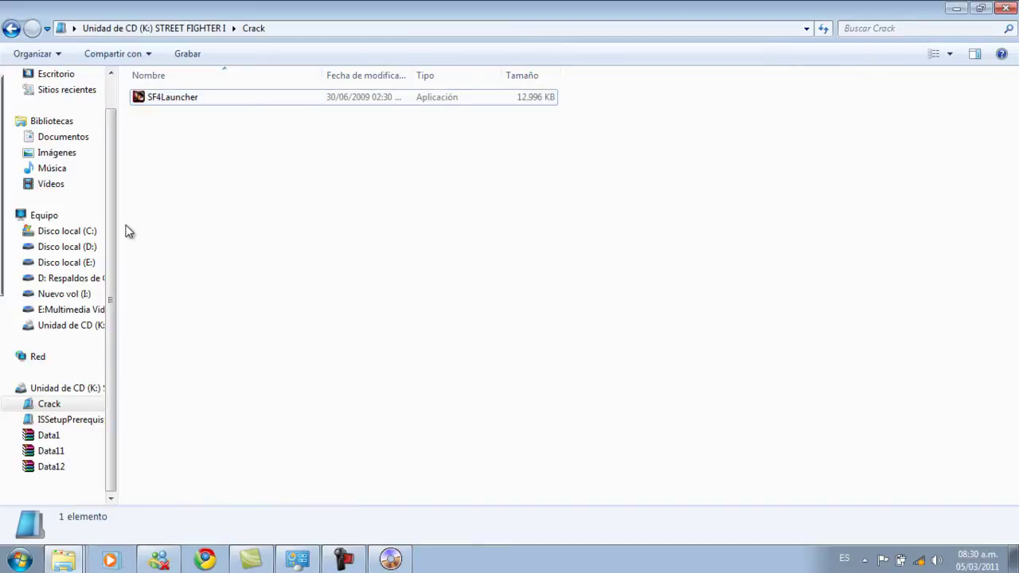
Step: Open Disco local (C:) in a new window and go to Archivos de programa (x86)\CAPCOM\STREETFIGHTERIV
{"action": "middle_click", "coordinate": [88, 232]}
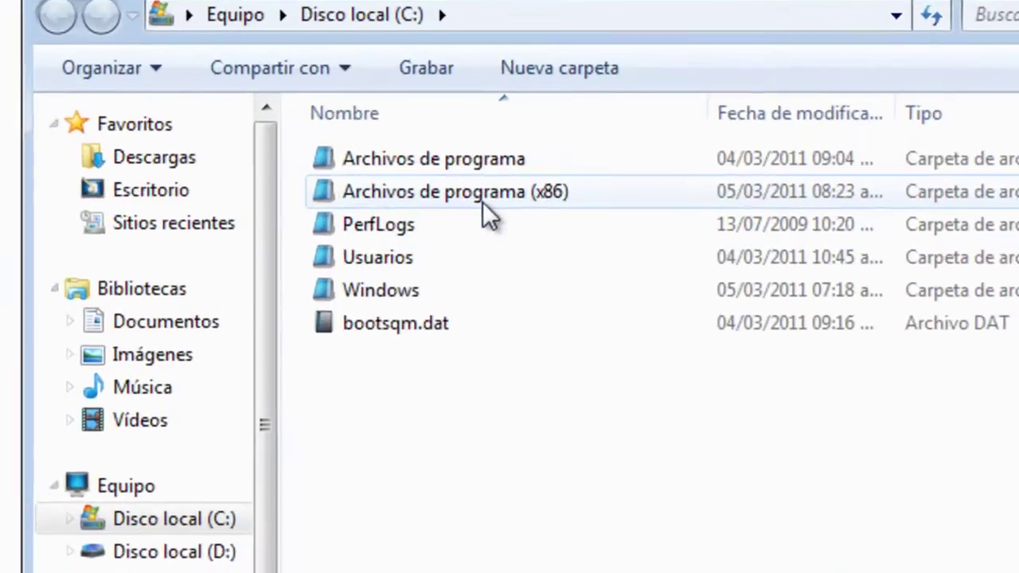
{"action": "double_click", "coordinate": [524, 196]}
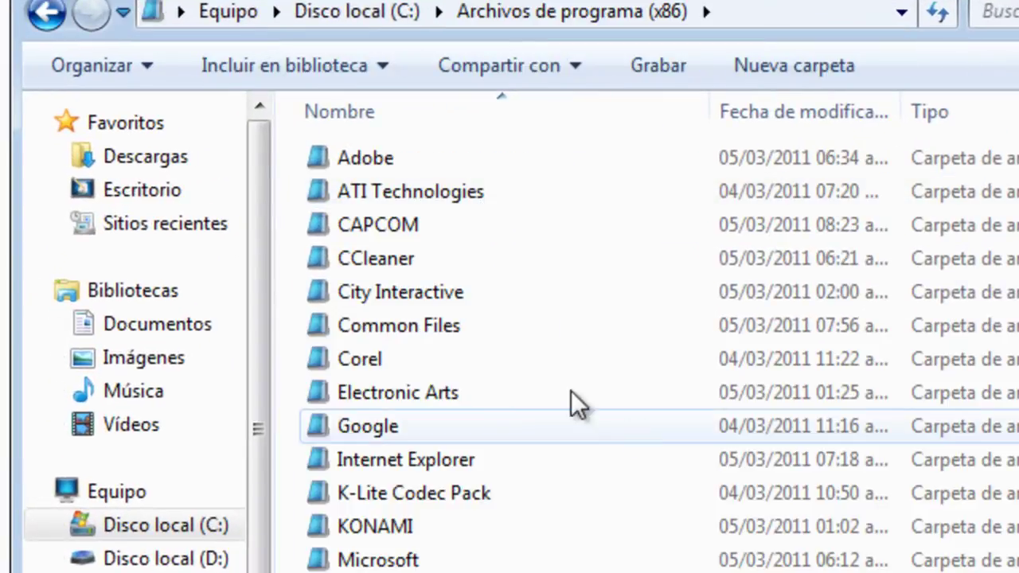
{"action": "double_click", "coordinate": [399, 228]}
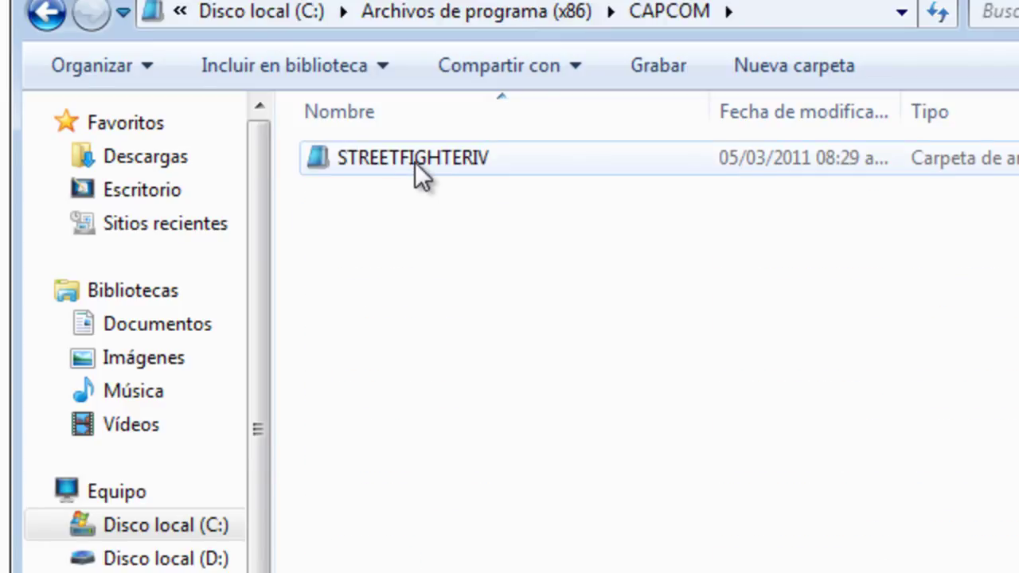
{"action": "double_click", "coordinate": [410, 156]}
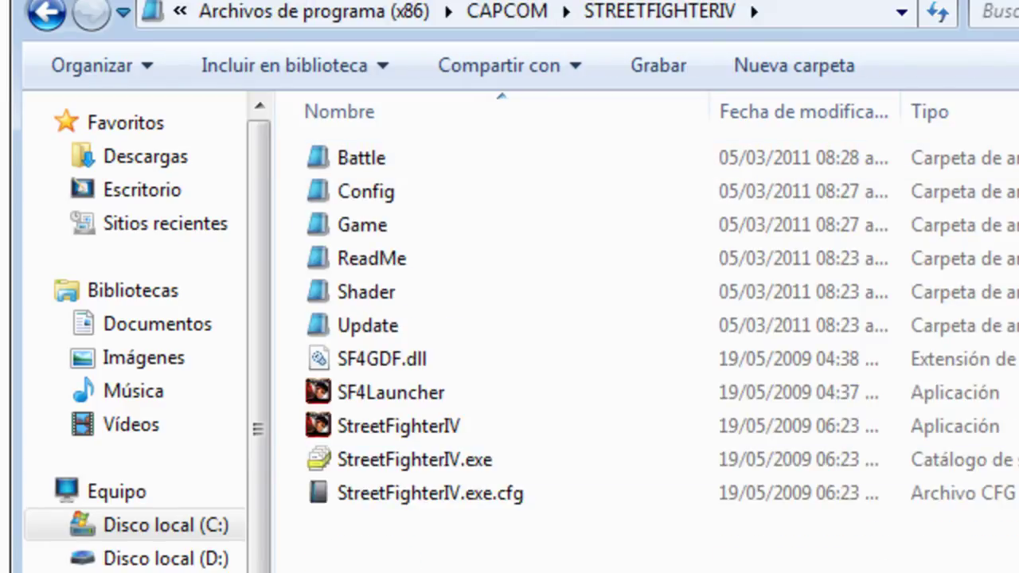
Step: Paste the copied SF4Launcher into the STREETFIGHTERIV folder, replacing the existing file and continuing with administrator permission
{"action": "right_click", "coordinate": [499, 150]}
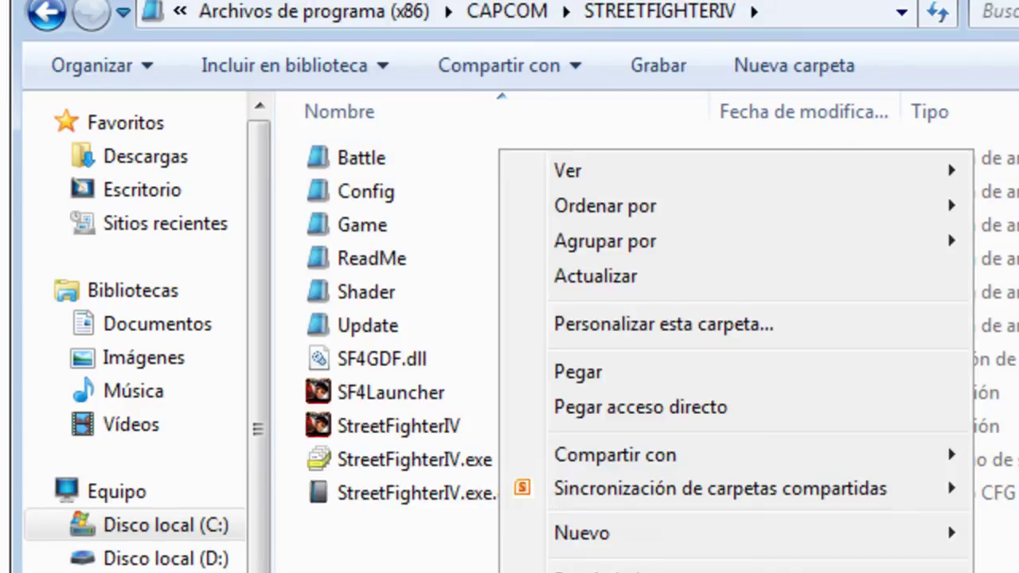
{"action": "left_click", "coordinate": [599, 370]}
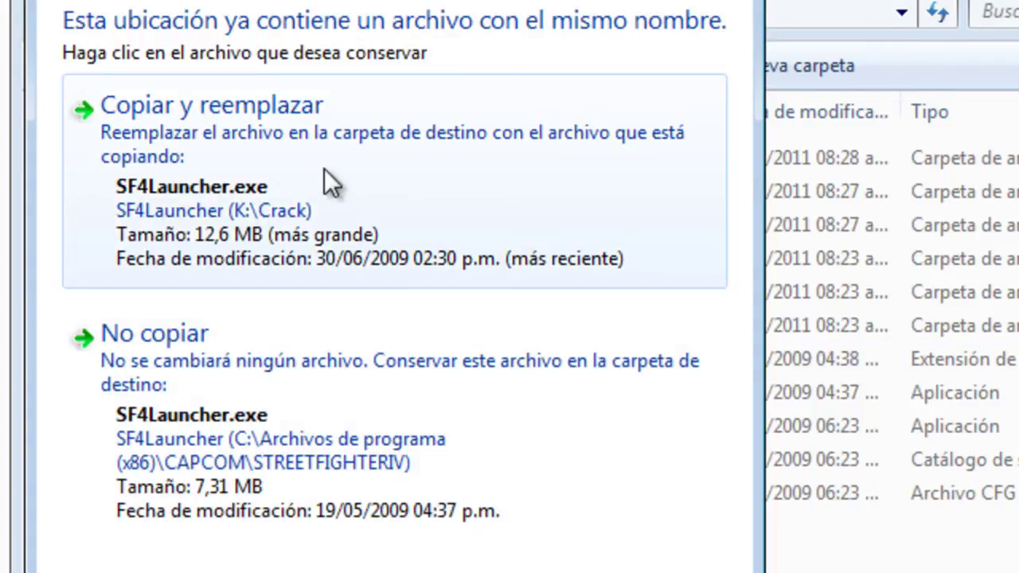
{"action": "left_click", "coordinate": [290, 154]}
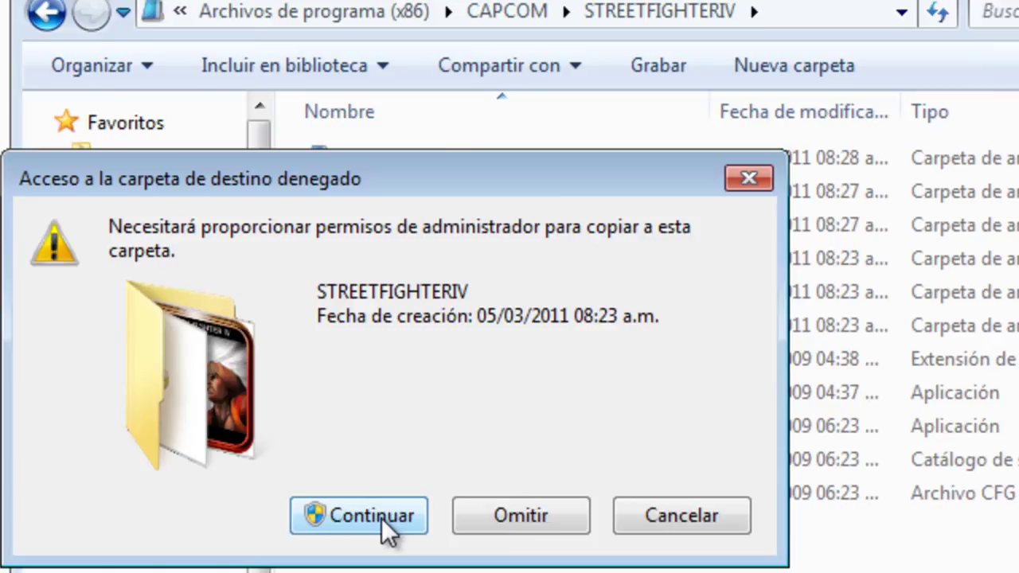
{"action": "left_click", "coordinate": [381, 518]}
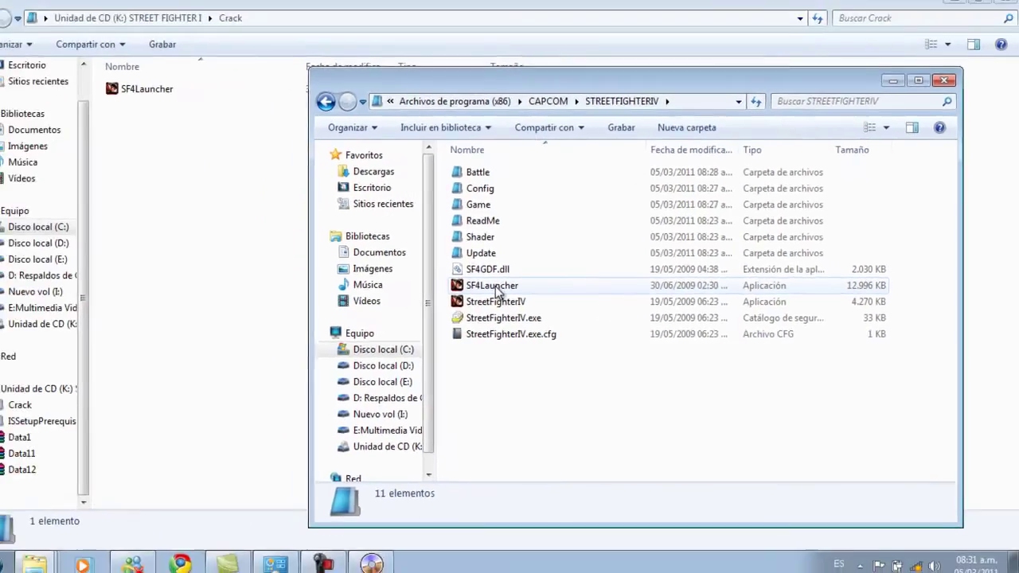
Step: Run SF4Launcher from the STREETFIGHTERIV folder and launch Street Fighter IV
{"action": "left_click", "coordinate": [369, 275]}
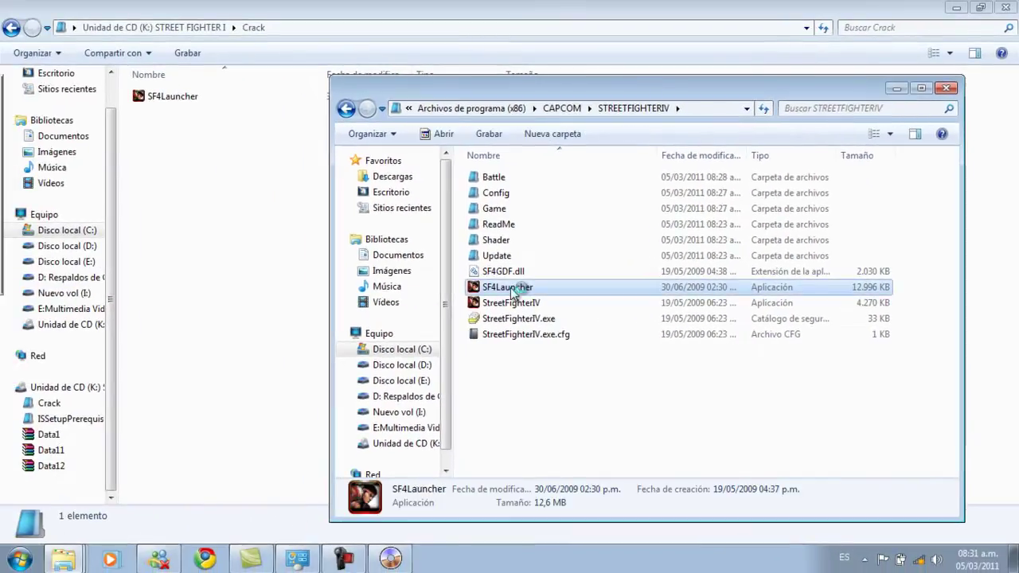
{"action": "left_click", "coordinate": [610, 204]}
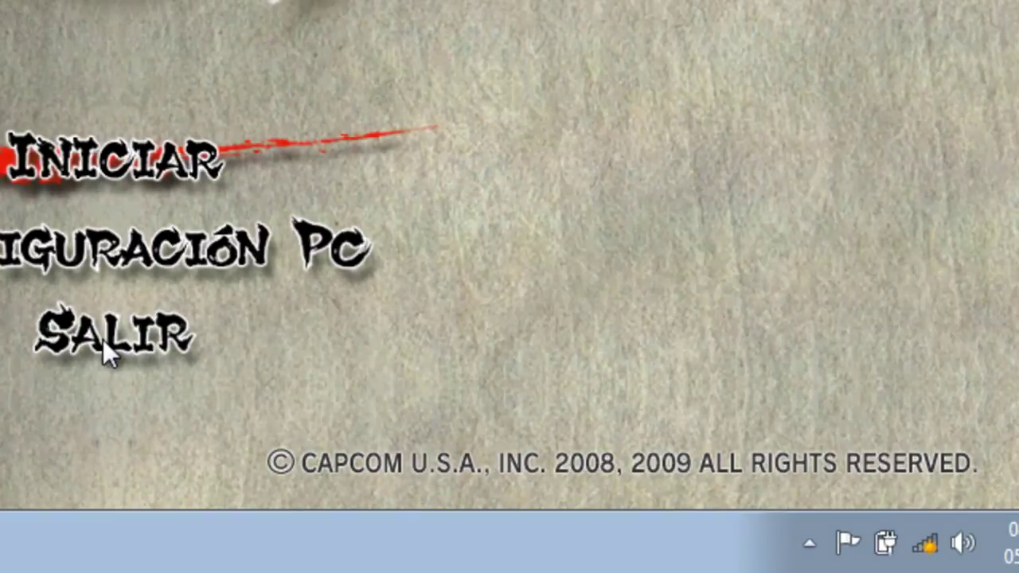
Step: Exit the game from its main menu and confirm with Sí
{"action": "left_click", "coordinate": [103, 340]}
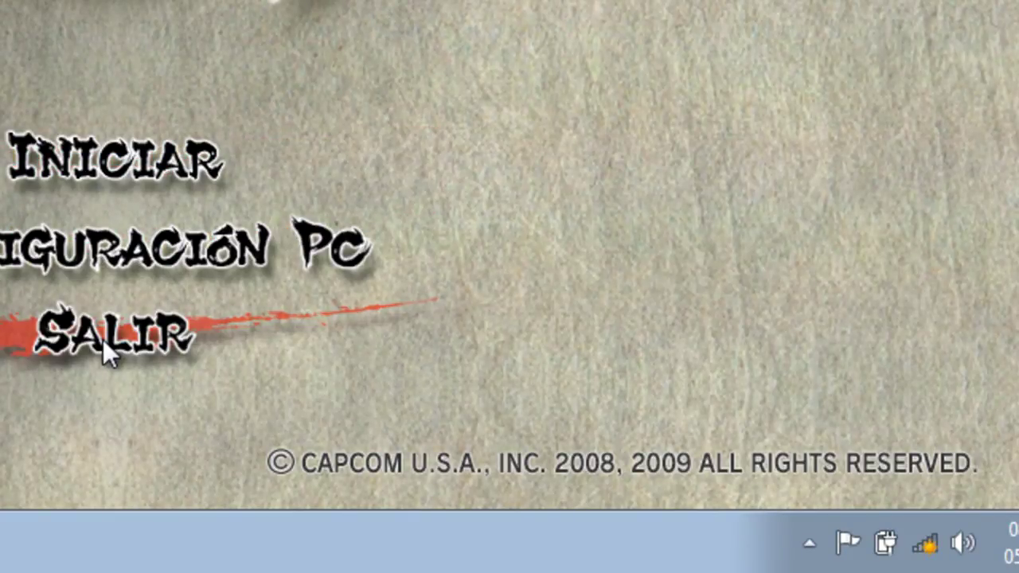
{"action": "key", "text": "Up"}
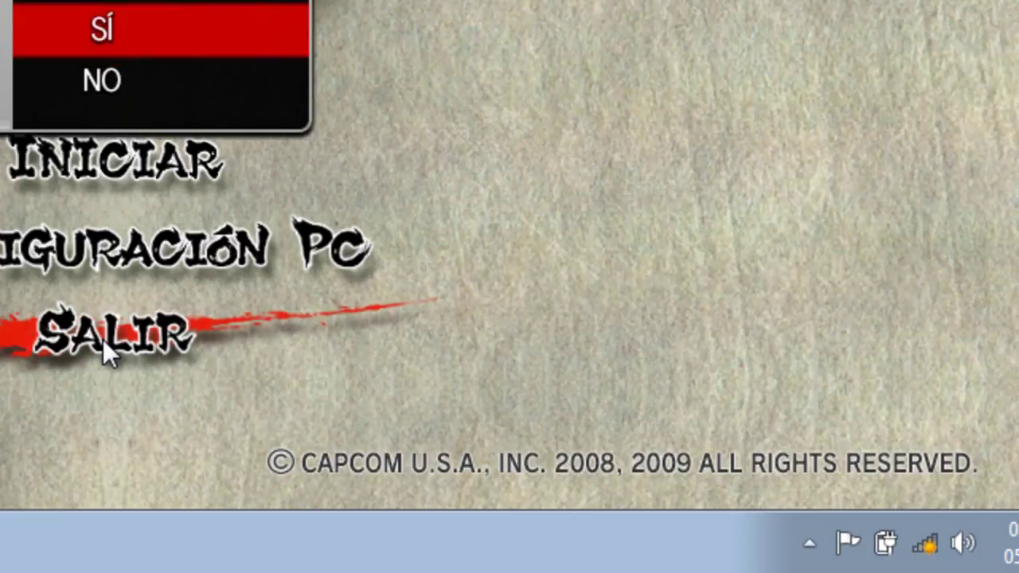
{"action": "key", "text": "Return"}
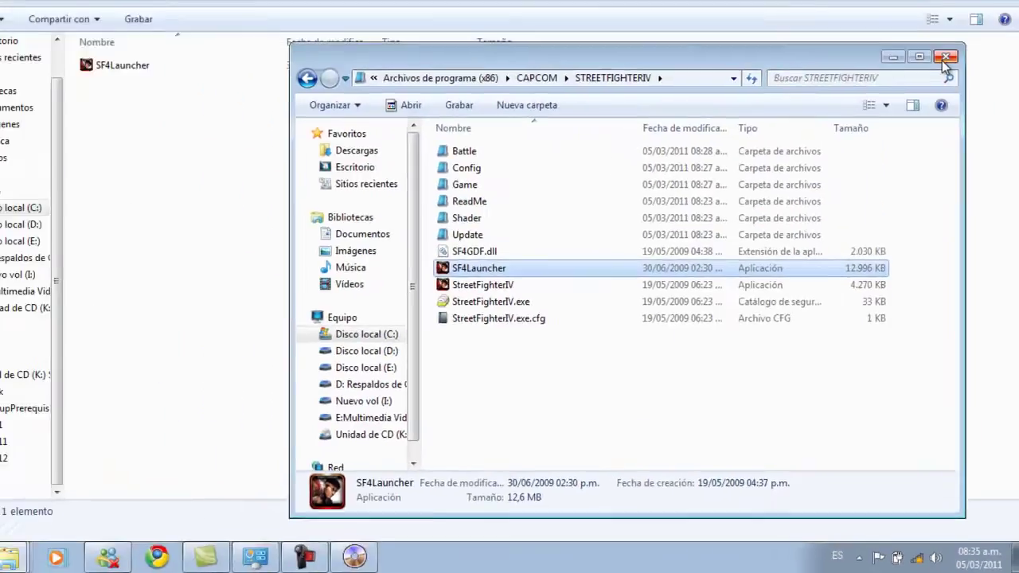
Step: Close the STREETFIGHTERIV and Crack folder windows and minimize the Street Fighter 4 folder window to return to UltraISO
{"action": "left_click", "coordinate": [941, 61]}
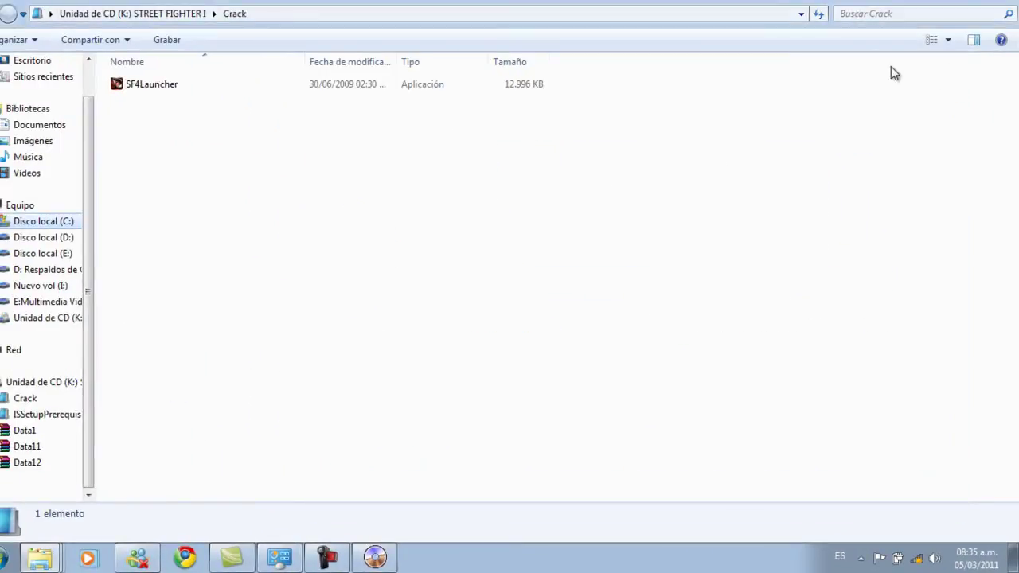
{"action": "key", "text": "alt+Left"}
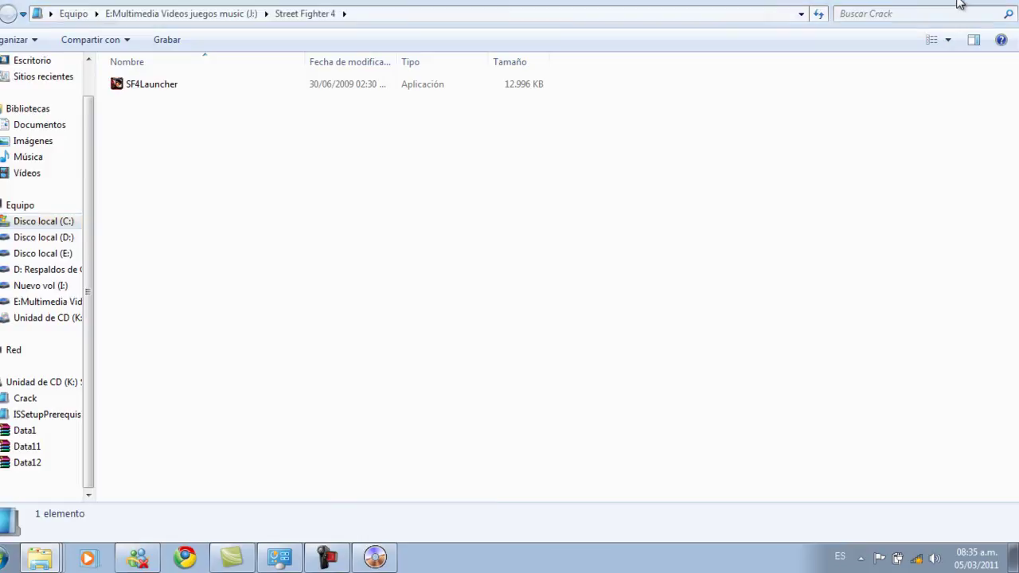
{"action": "double_click", "coordinate": [953, 4]}
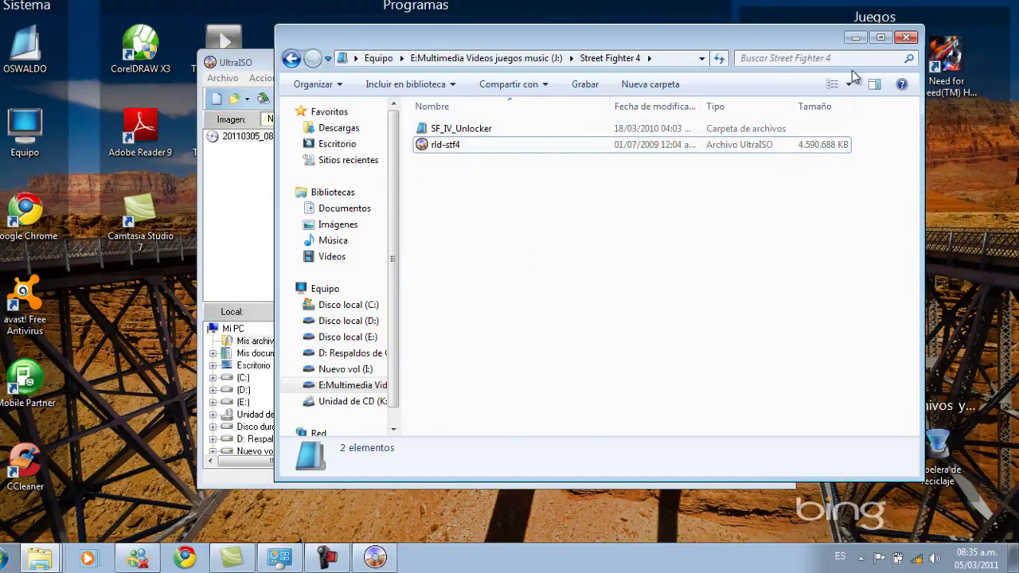
{"action": "left_click", "coordinate": [854, 40]}
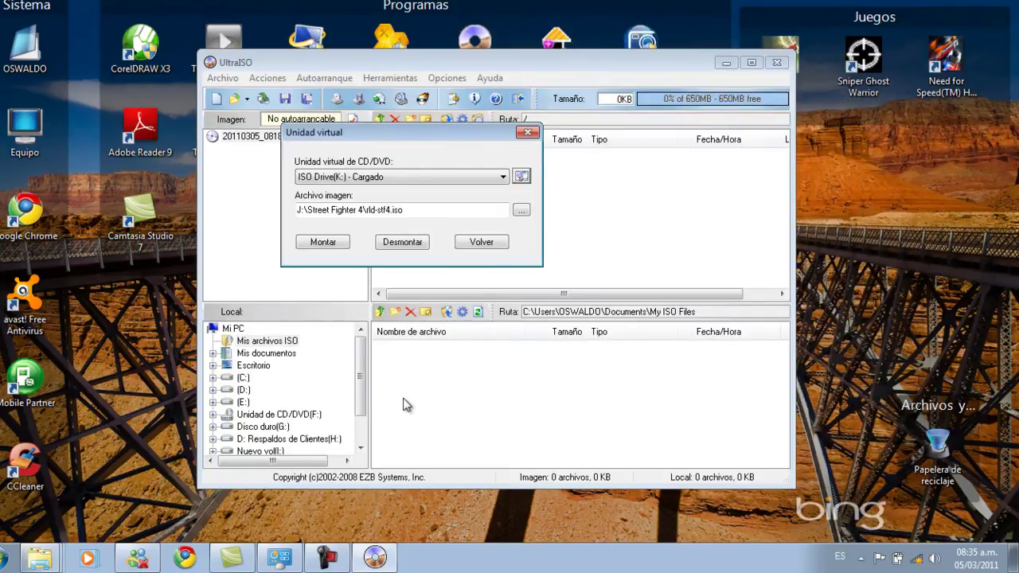
Step: Unmount rld-stf4.iso from virtual drive K: in UltraISO and close the virtual drive dialog
{"action": "left_click", "coordinate": [398, 181]}
{"action": "left_click", "coordinate": [414, 208]}
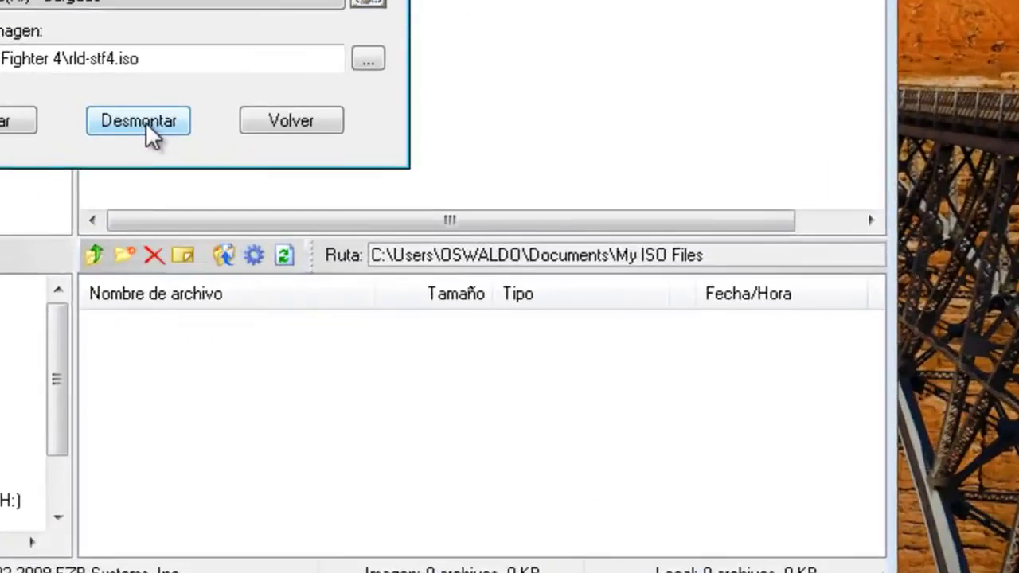
{"action": "left_click", "coordinate": [381, 232]}
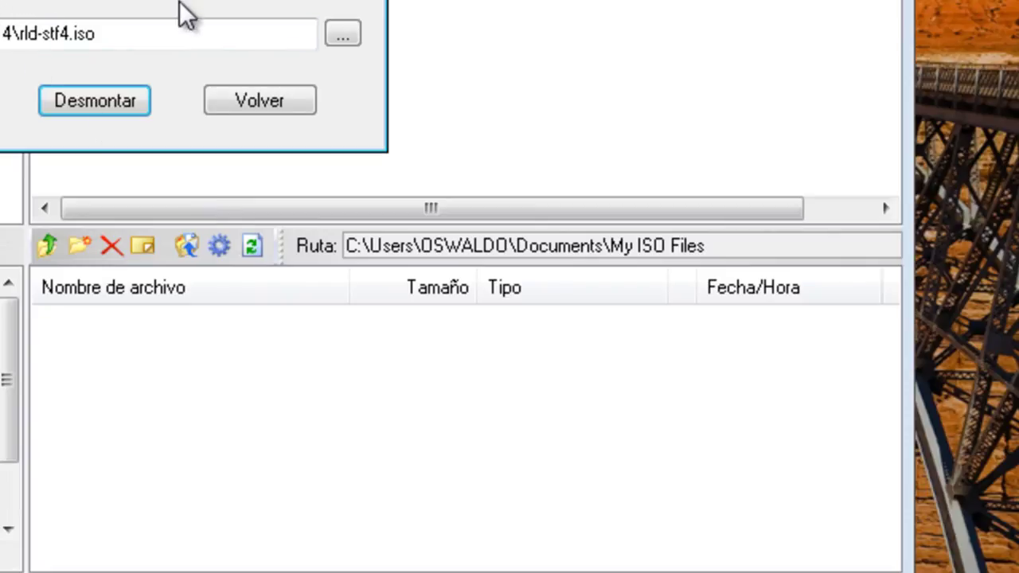
{"action": "left_click", "coordinate": [280, 107]}
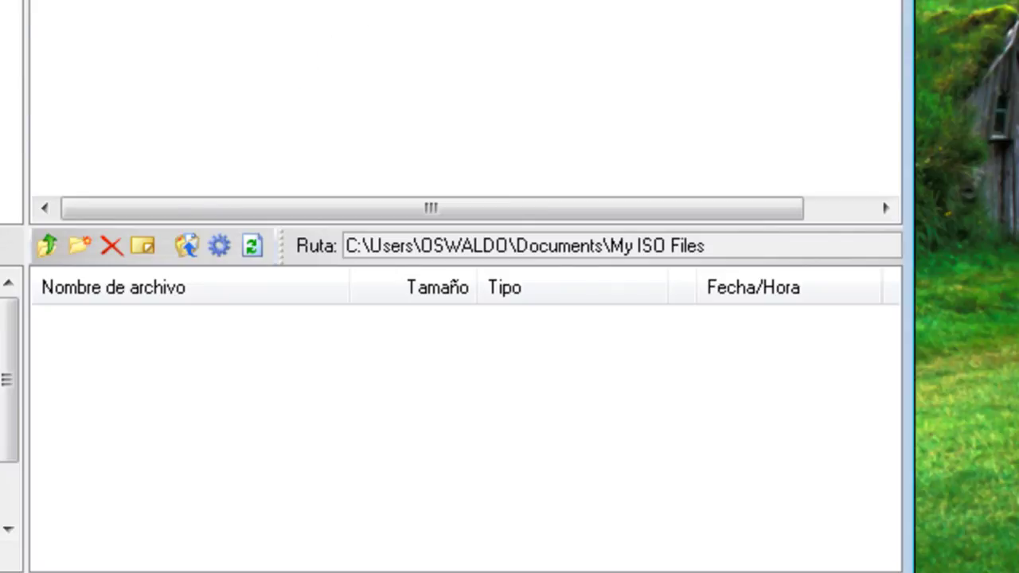